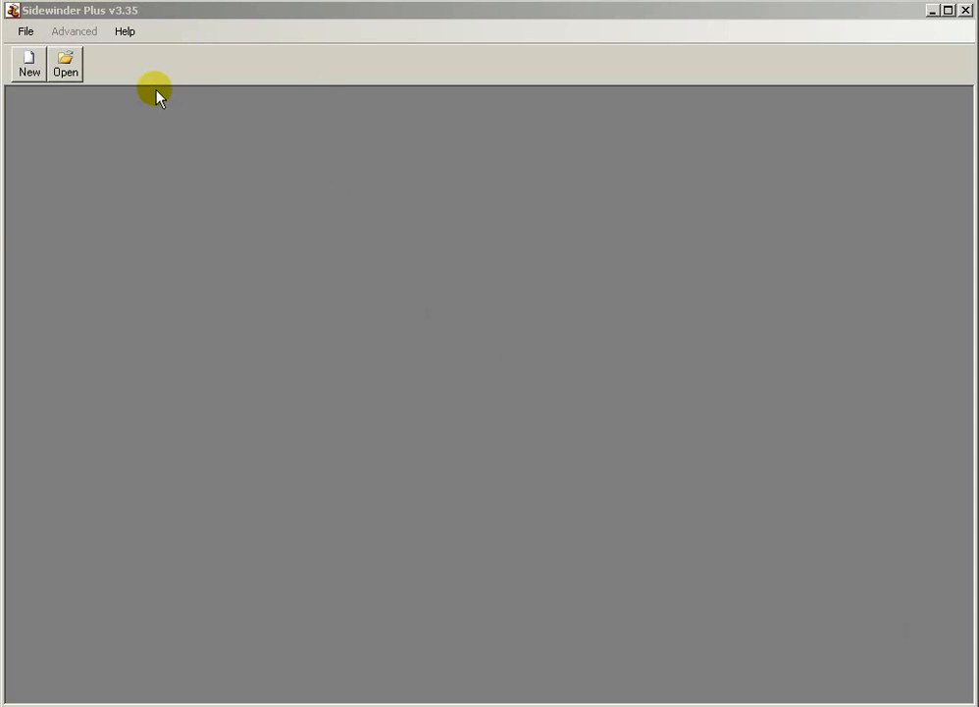
Start a new conveyor design.
{"action": "left_click", "coordinate": [28, 67]}
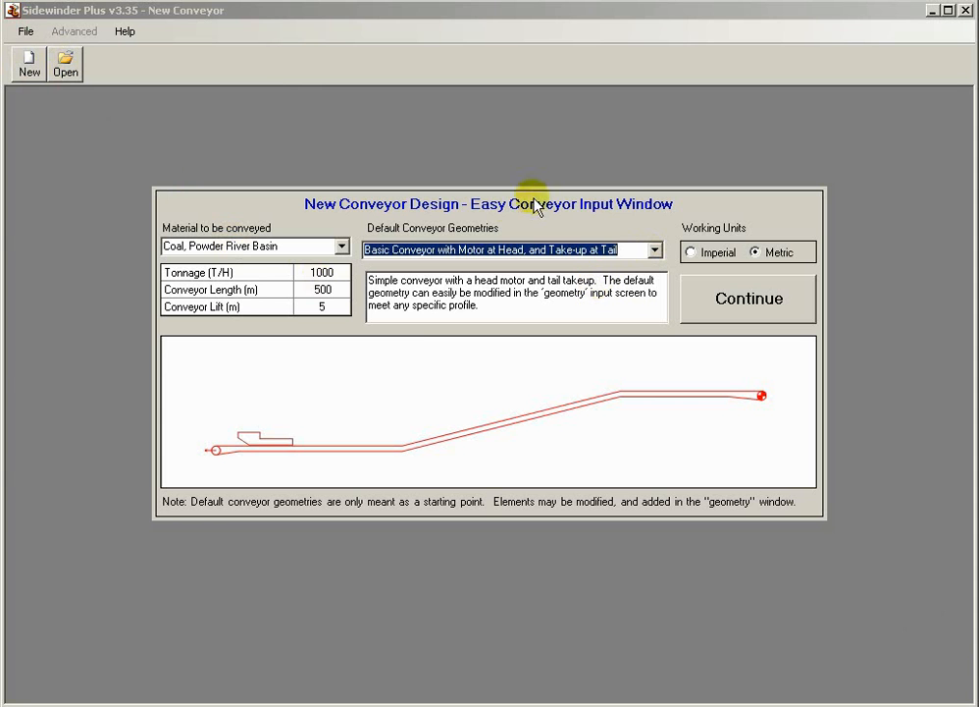
Preview several default conveyor geometries, including the incline, tail motor, tripper, dual tripper and empty layouts.
{"action": "left_click", "coordinate": [655, 250]}
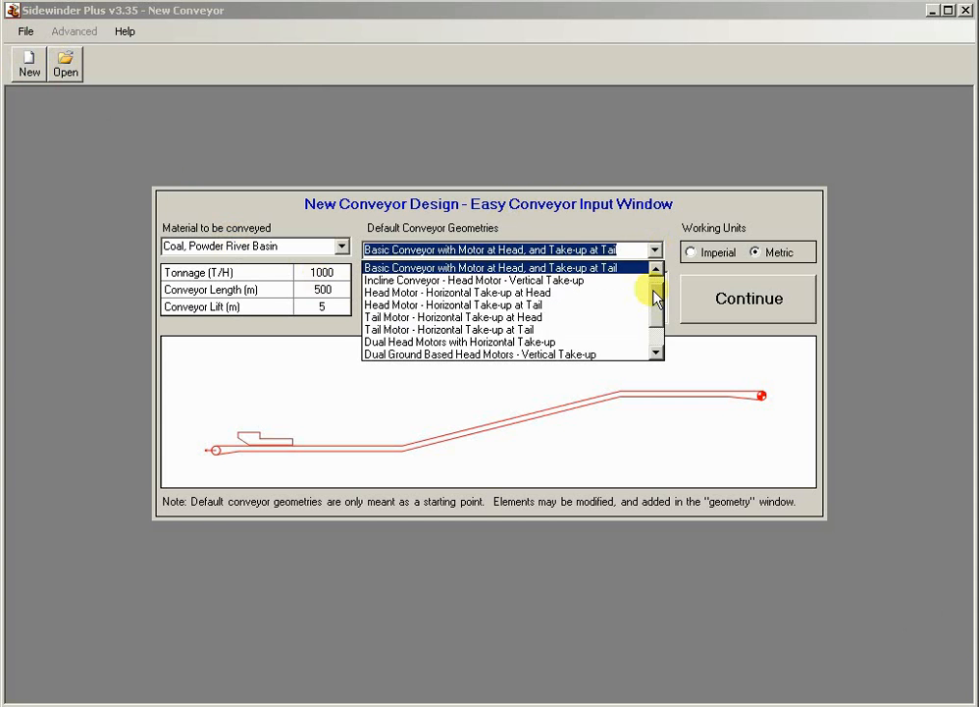
{"action": "left_click", "coordinate": [603, 282]}
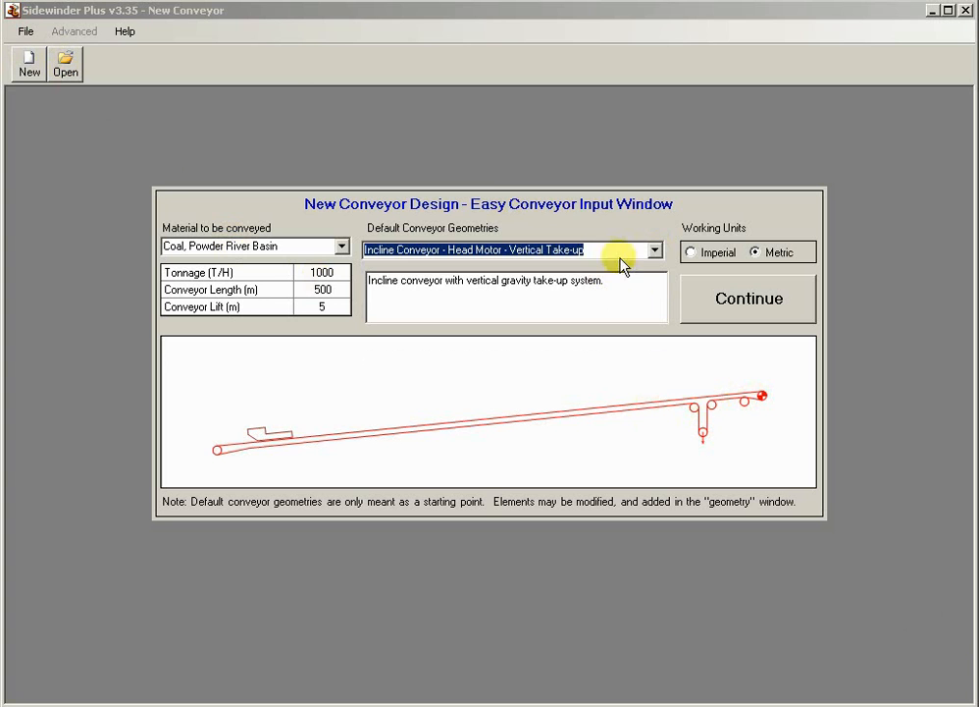
{"action": "left_click", "coordinate": [653, 250]}
{"action": "left_click", "coordinate": [614, 307]}
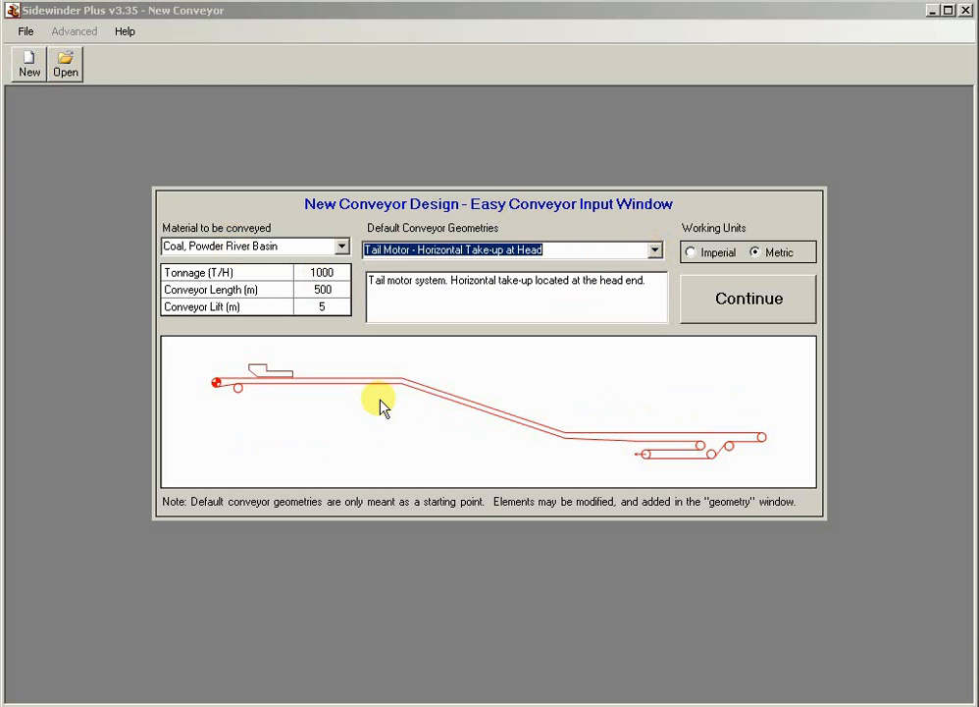
{"action": "left_click", "coordinate": [654, 250]}
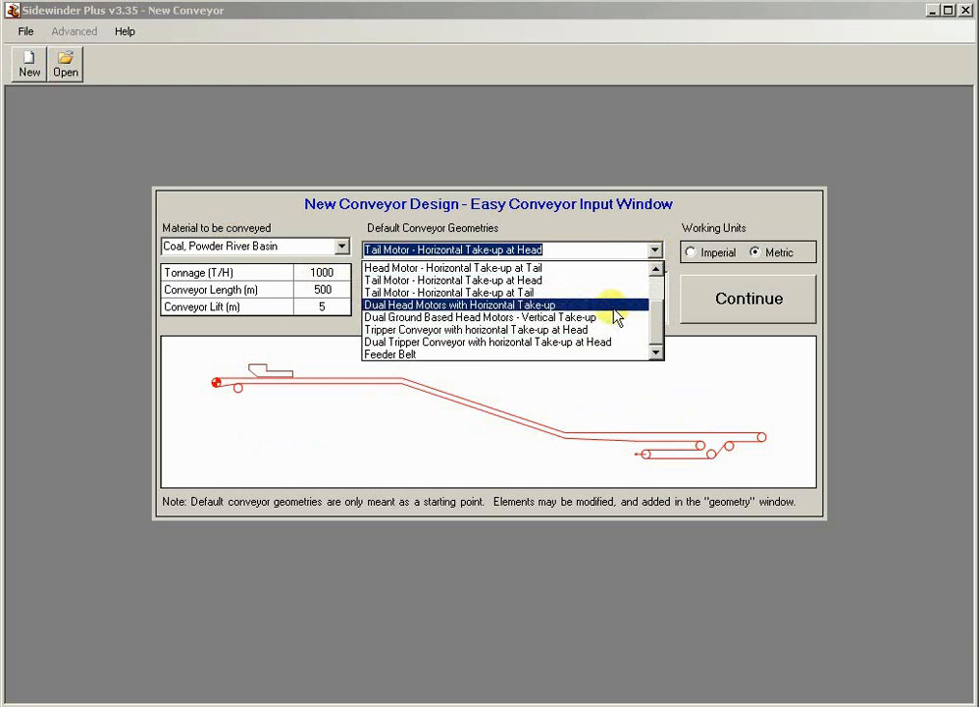
{"action": "left_click", "coordinate": [594, 329]}
{"action": "left_click", "coordinate": [654, 251]}
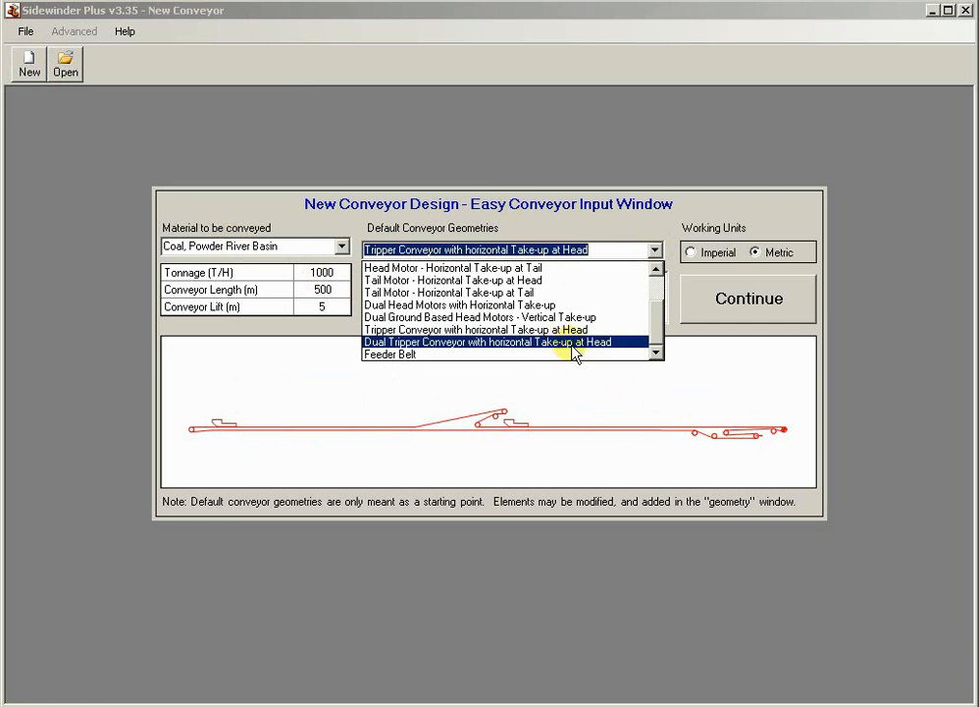
{"action": "left_click", "coordinate": [566, 343]}
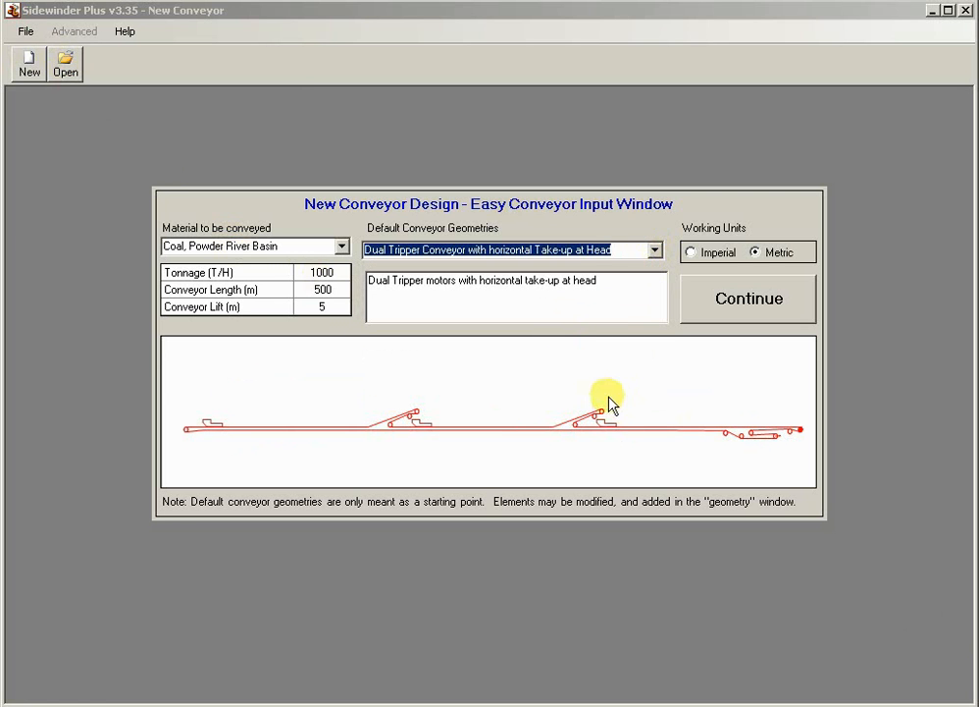
{"action": "left_click", "coordinate": [656, 250]}
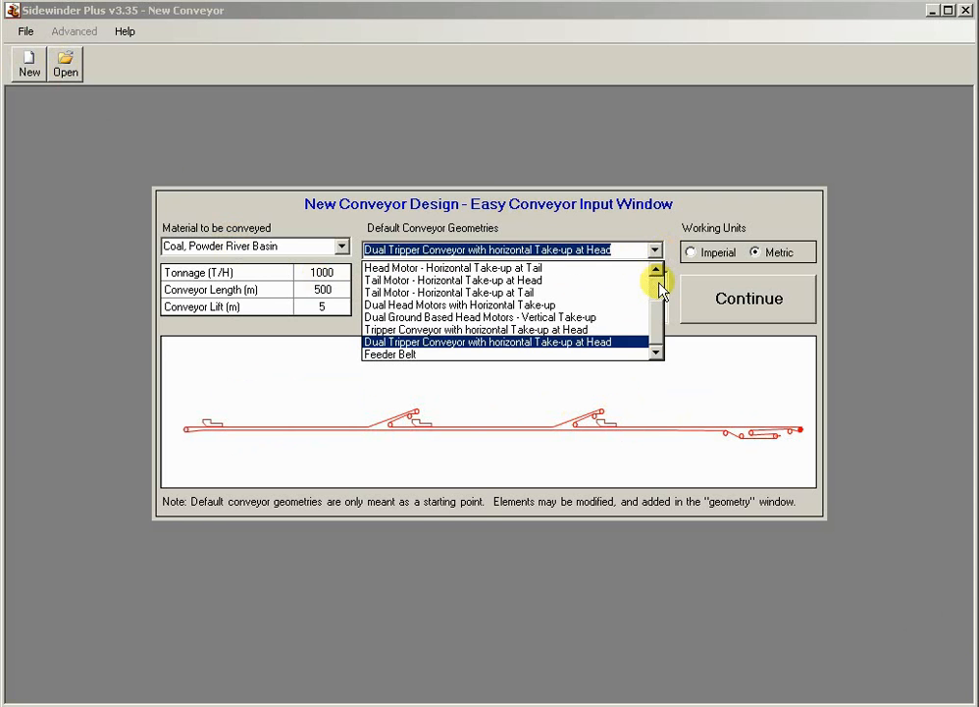
{"action": "left_click", "coordinate": [659, 284]}
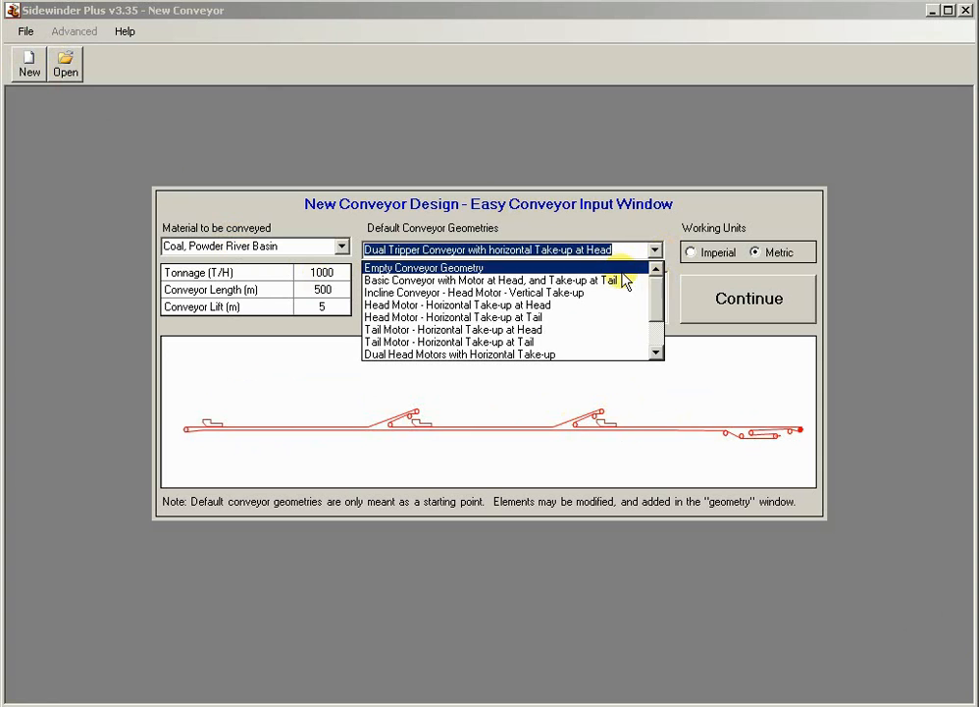
{"action": "left_click", "coordinate": [587, 267]}
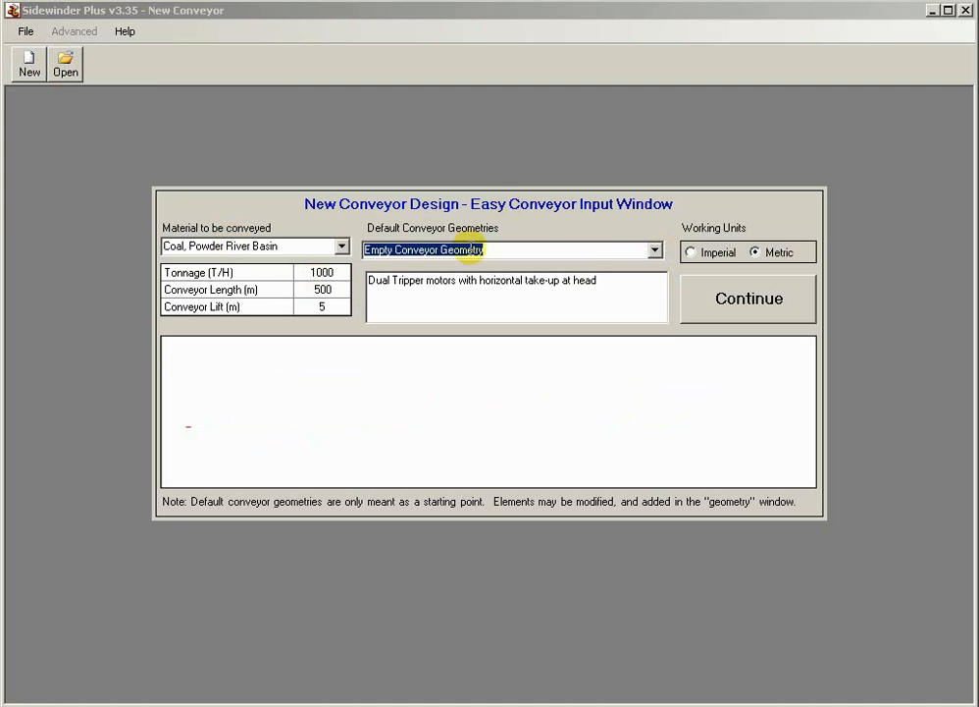
Choose the Basic Conveyor with Motor at Head, and Take-up at Tail geometry and set the conveyed material to Copper, Ore.
{"action": "left_click", "coordinate": [654, 251]}
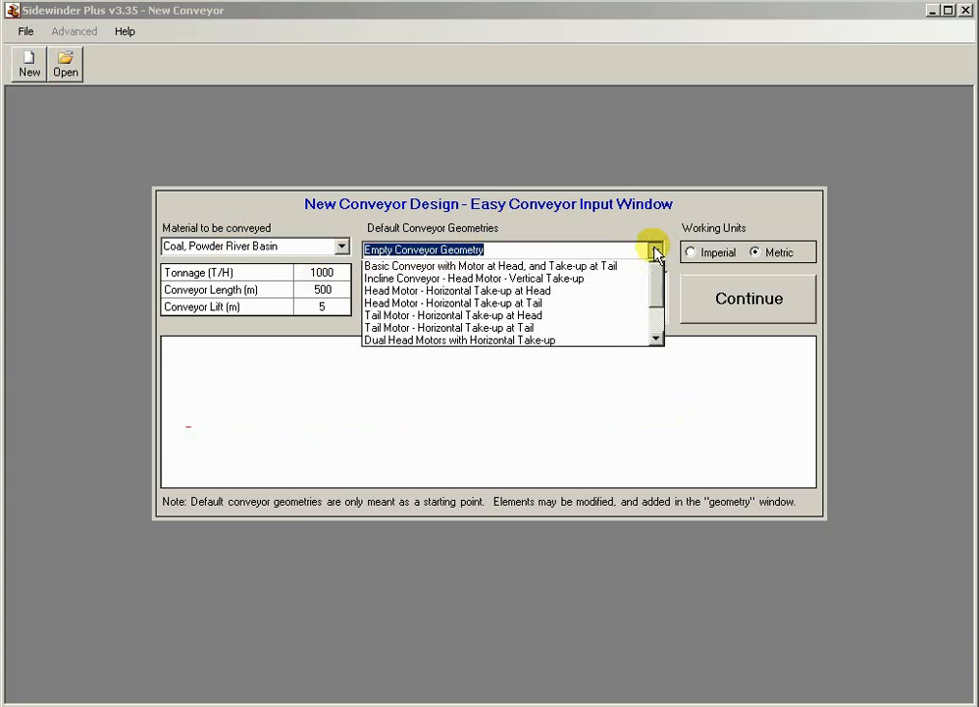
{"action": "left_click", "coordinate": [506, 281]}
{"action": "left_click", "coordinate": [342, 246]}
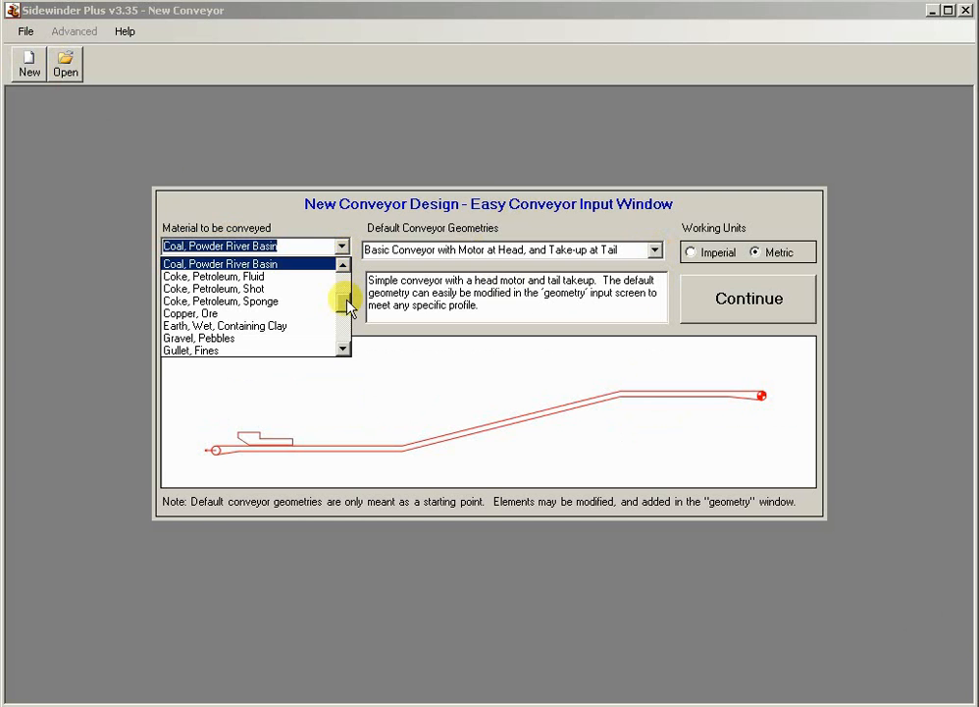
{"action": "left_click_drag", "start_coordinate": [349, 306], "coordinate": [348, 315]}
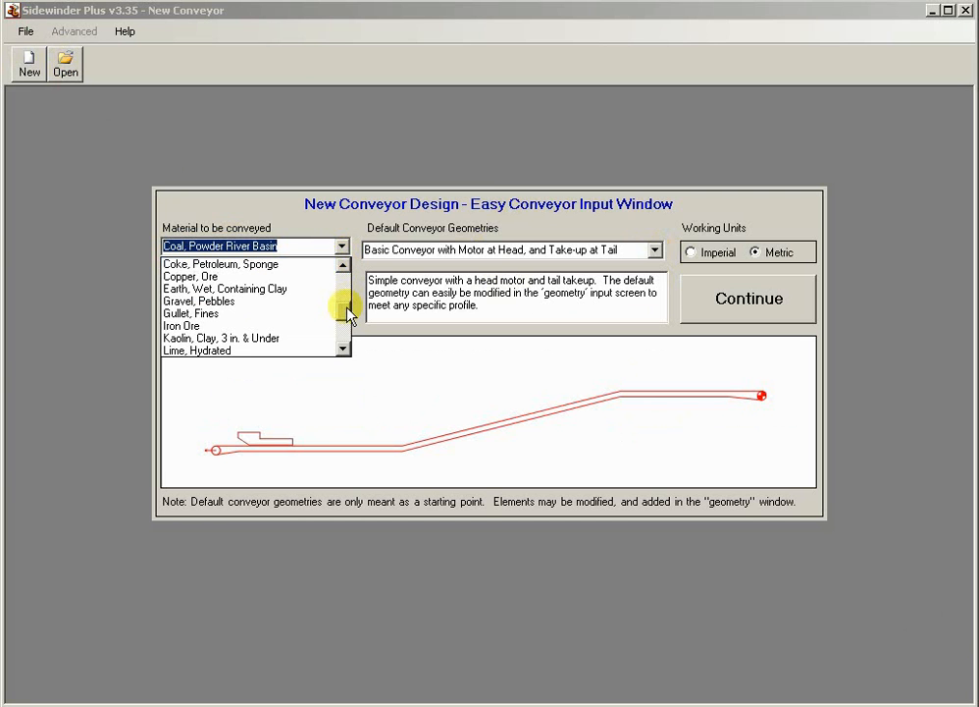
{"action": "left_click", "coordinate": [263, 276]}
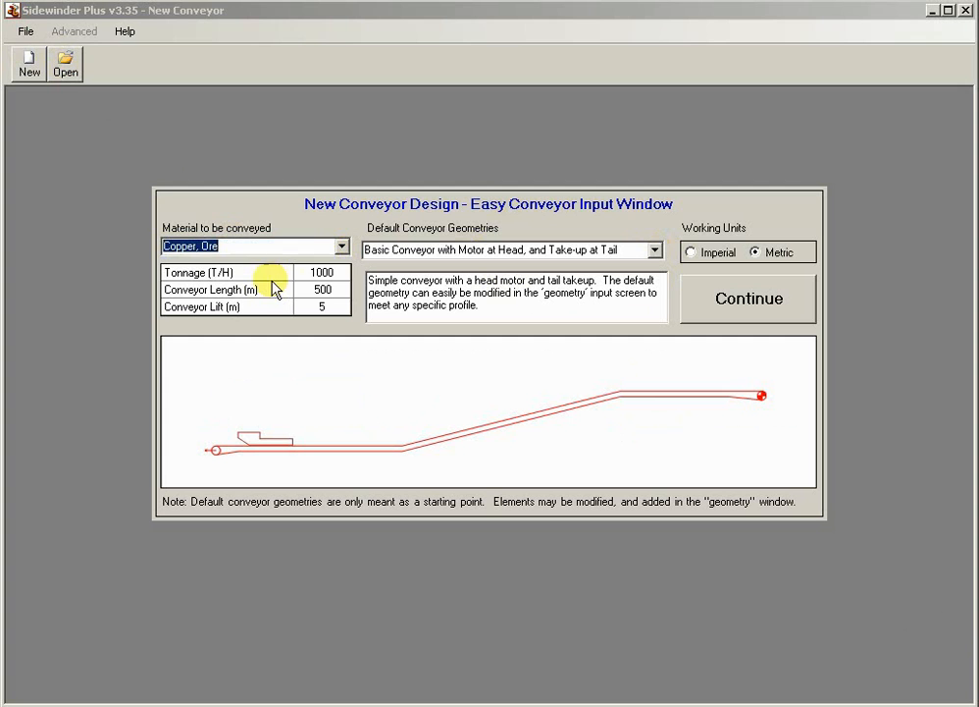
Set the tonnage to 1500 T/H, conveyor length to 350 m and lift to 20 m, and continue to the conveyor geometry.
{"action": "left_click", "coordinate": [322, 281]}
{"action": "type", "text": "1500"}
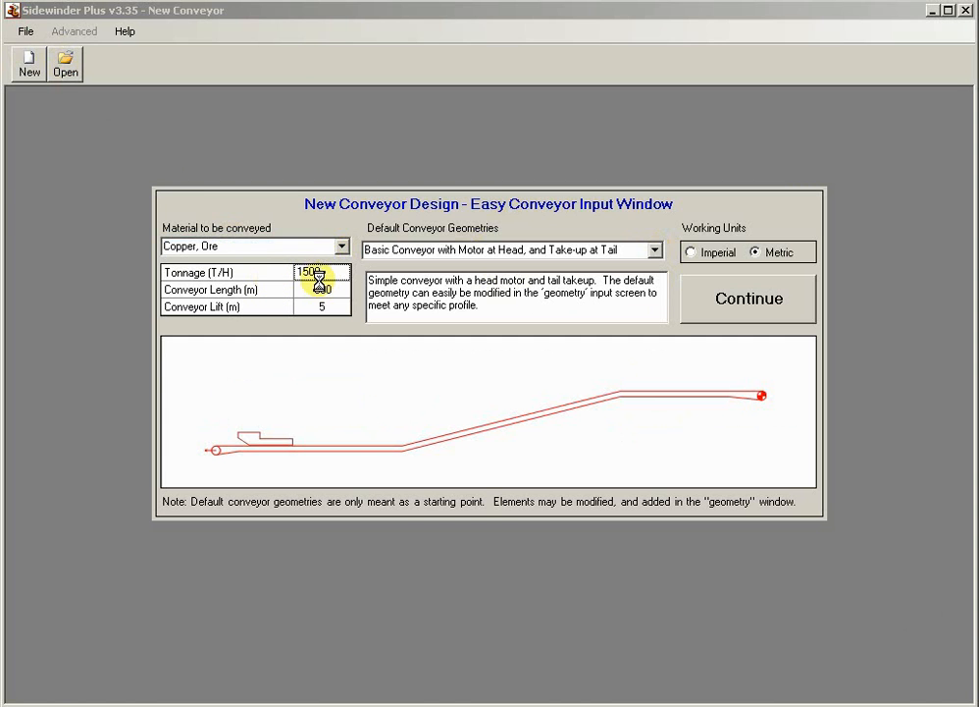
{"action": "key", "text": "Return"}
{"action": "type", "text": "350"}
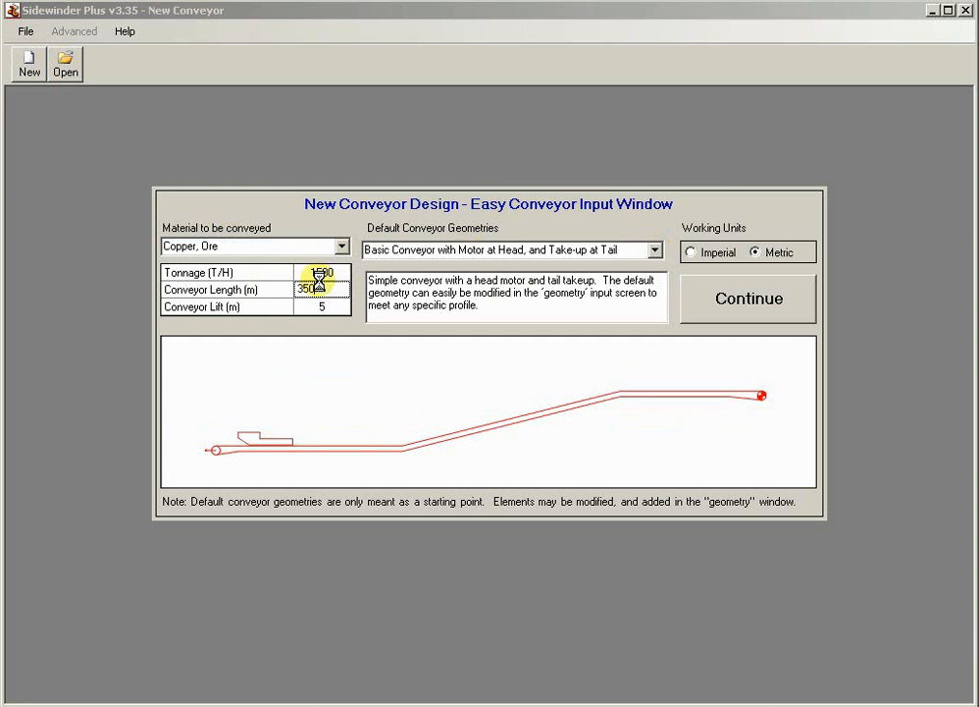
{"action": "key", "text": "Up"}
{"action": "key", "text": "Down"}
{"action": "key", "text": "Down"}
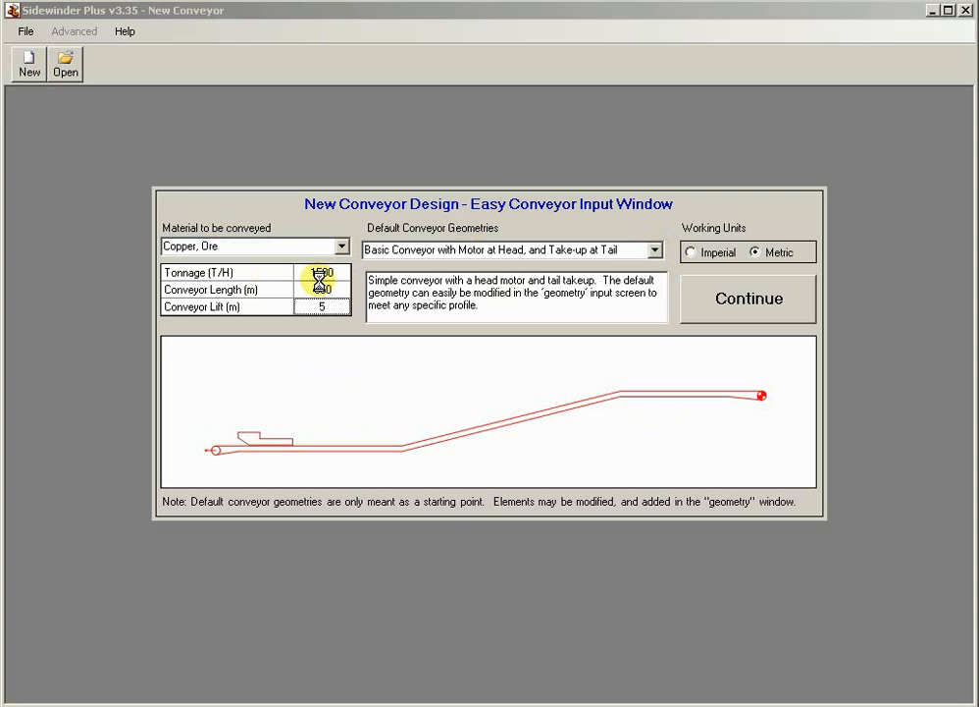
{"action": "type", "text": "20"}
{"action": "key", "text": "Return"}
{"action": "key", "text": "Up"}
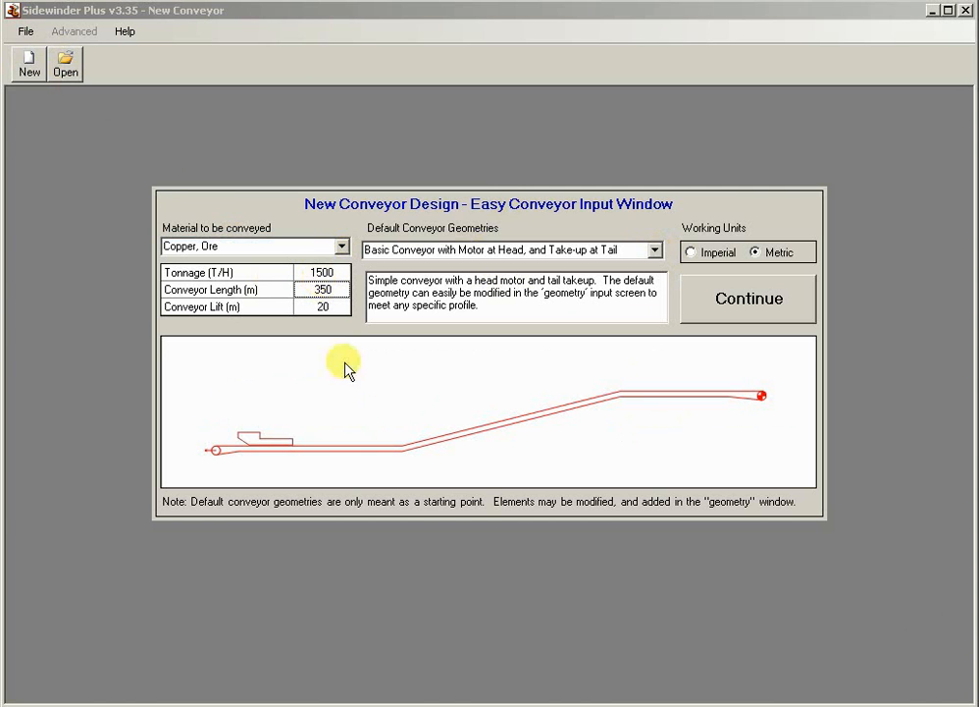
{"action": "left_click", "coordinate": [756, 308]}
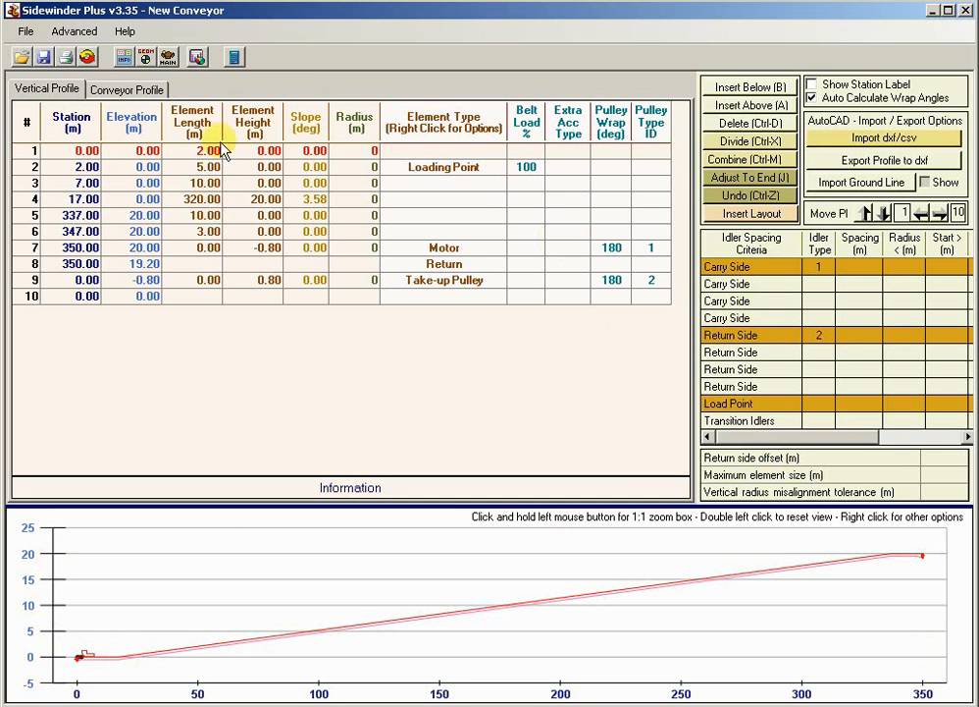
Solve the conveyor calculations, revisit the geometry profile and return to the main input/output window.
{"action": "left_click", "coordinate": [234, 58]}
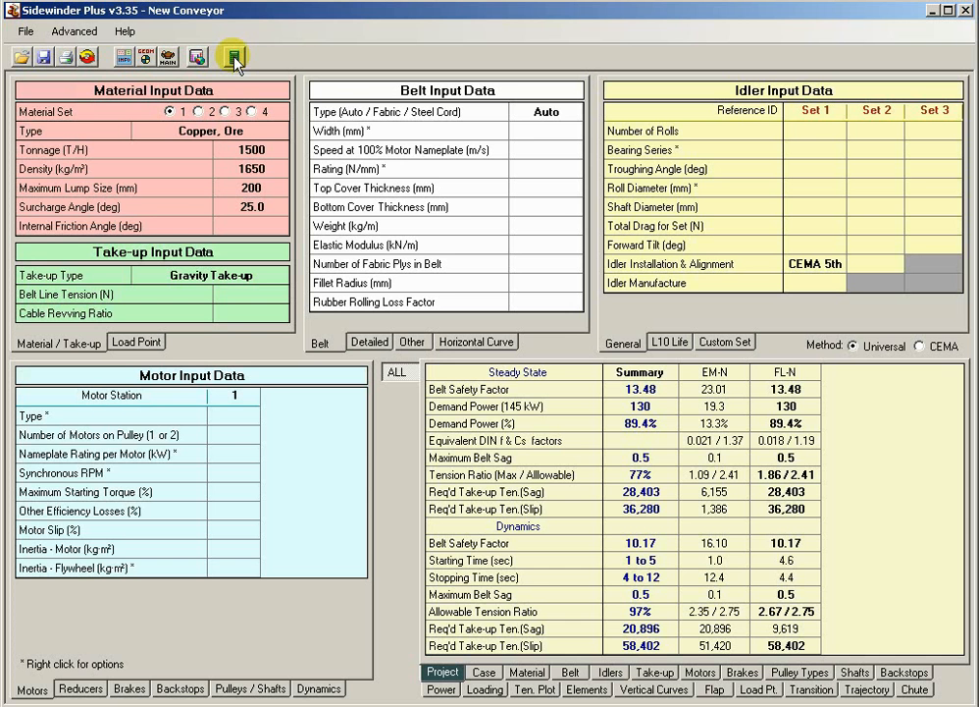
{"action": "left_click", "coordinate": [145, 59]}
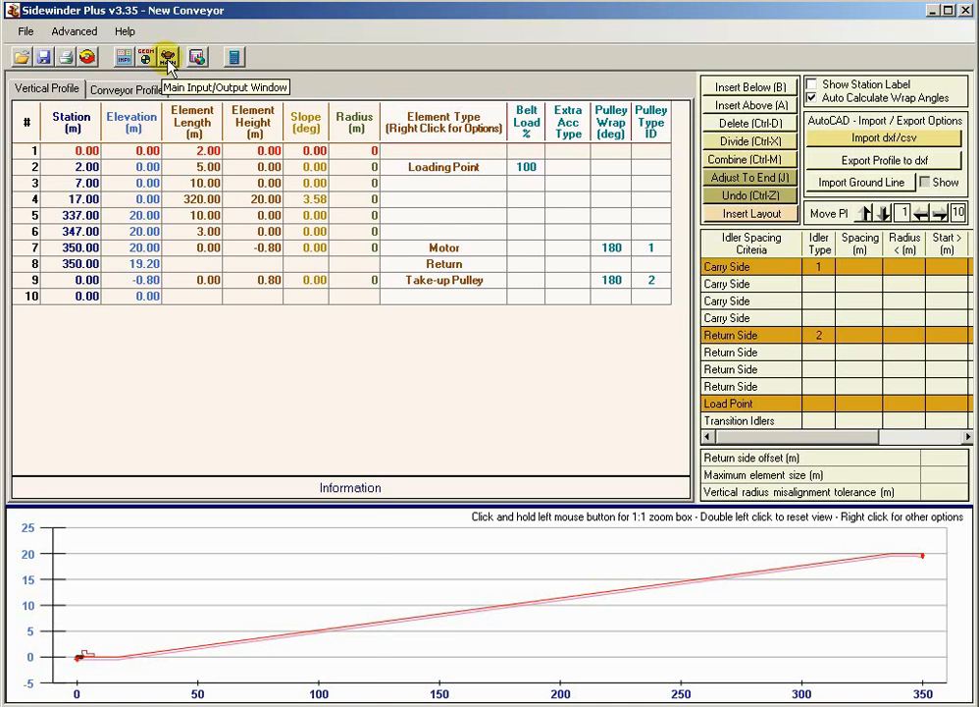
{"action": "left_click", "coordinate": [168, 59]}
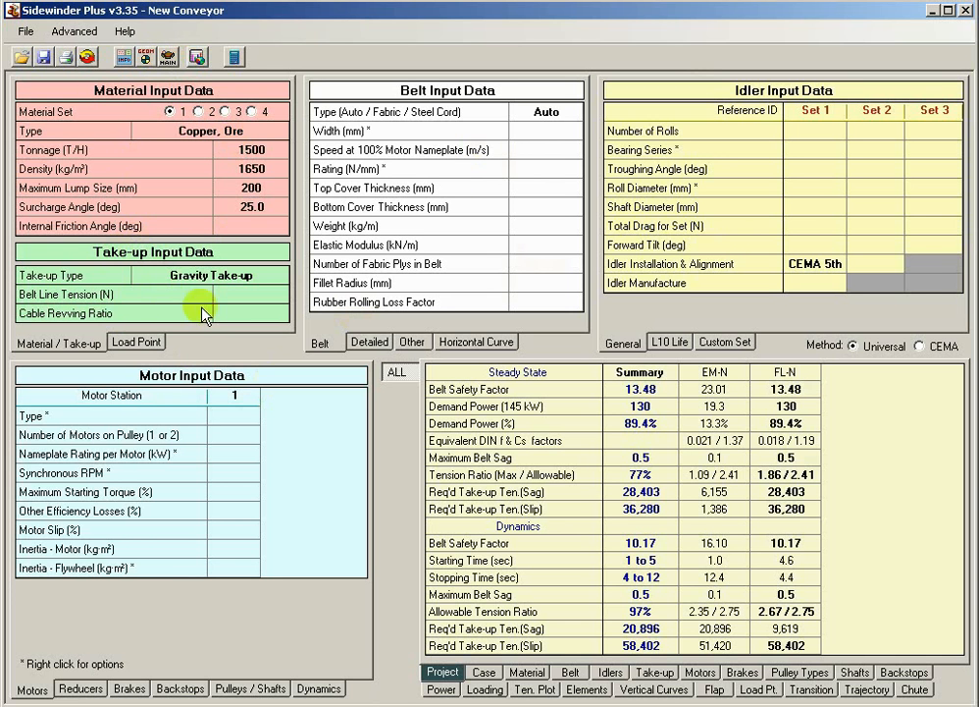
Look through the drive component inputs for reducers, backstops, and pulleys and shafts.
{"action": "left_click", "coordinate": [106, 689]}
{"action": "left_click", "coordinate": [189, 689]}
{"action": "left_click", "coordinate": [248, 689]}
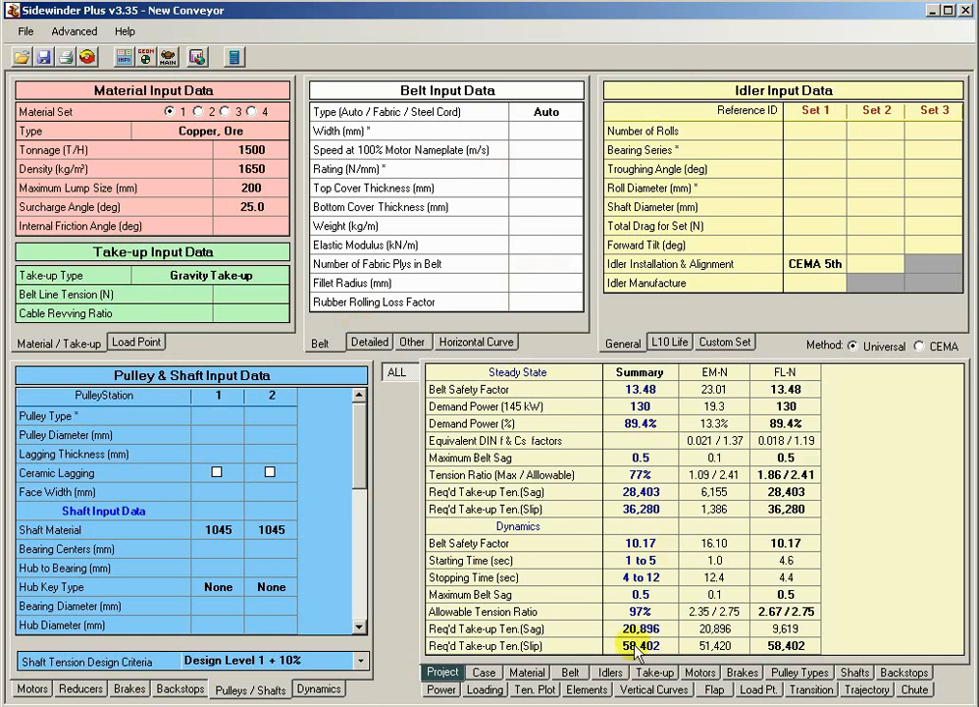
Compare the case results for the empty and fully loaded conditions at normal friction.
{"action": "left_click", "coordinate": [482, 673]}
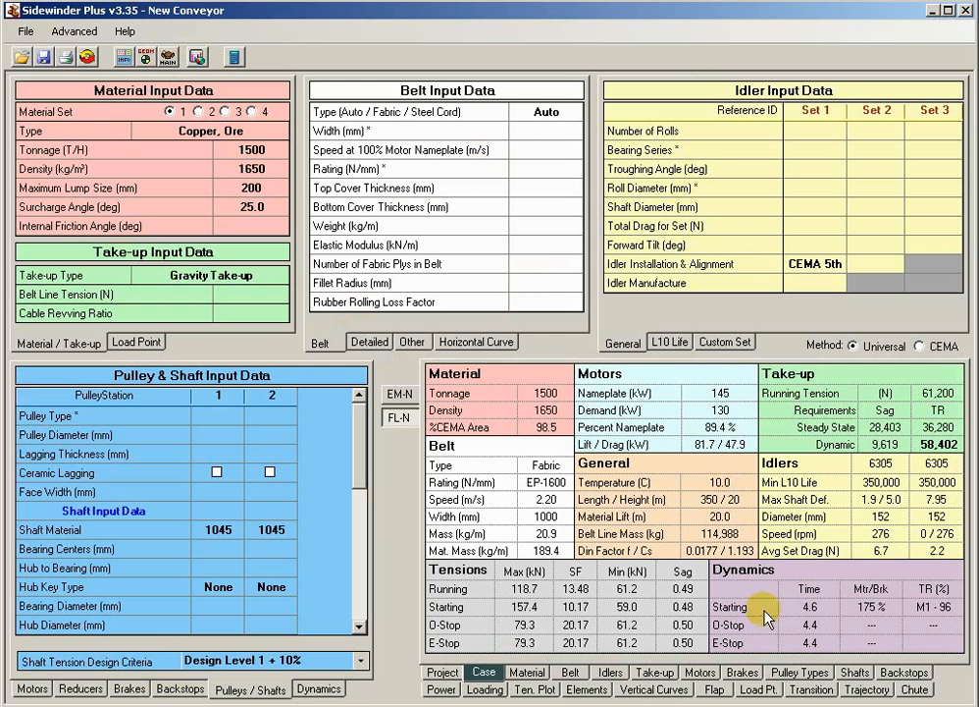
{"action": "left_click", "coordinate": [401, 394]}
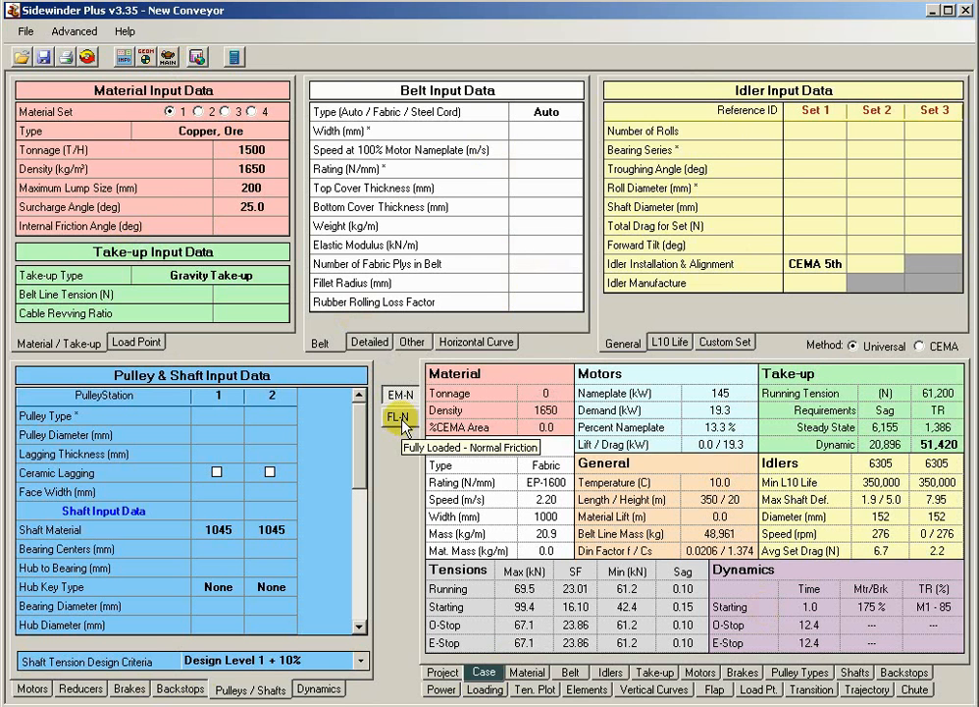
{"action": "left_click", "coordinate": [402, 422]}
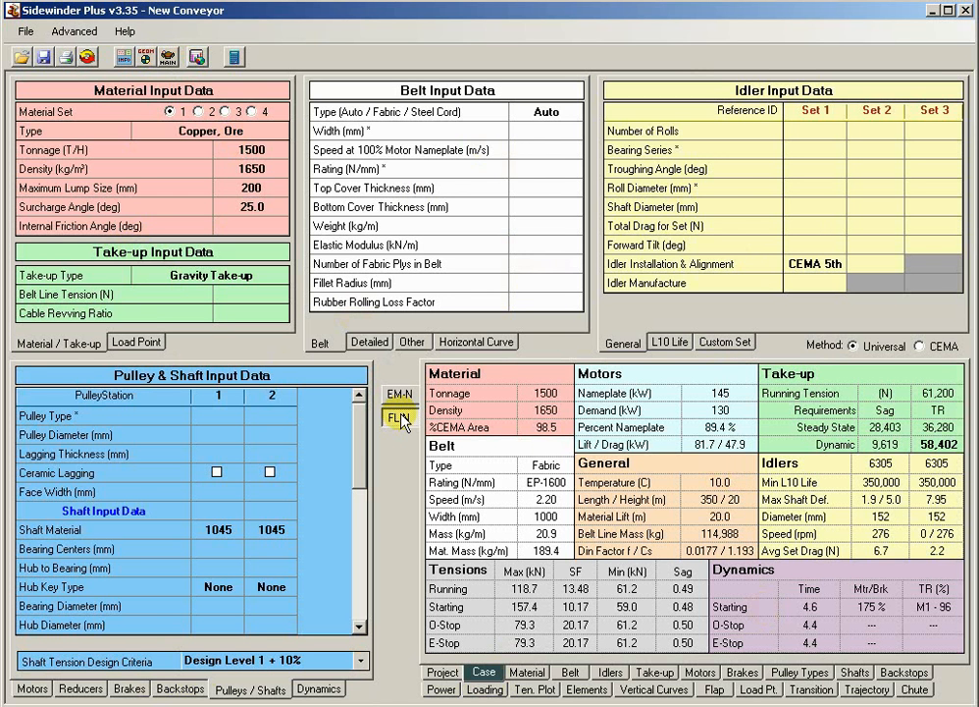
Review the detailed results, including material cross section, idlers, belt, motors, material trajectory and conveyor loading.
{"action": "left_click", "coordinate": [527, 671]}
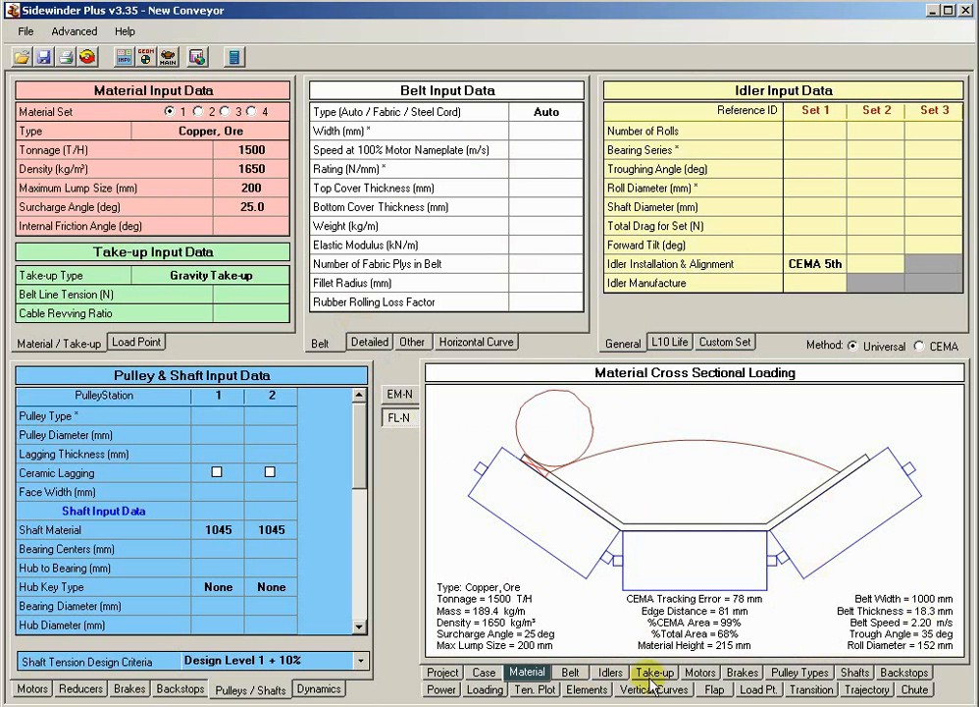
{"action": "left_click", "coordinate": [679, 679]}
{"action": "left_click", "coordinate": [610, 674]}
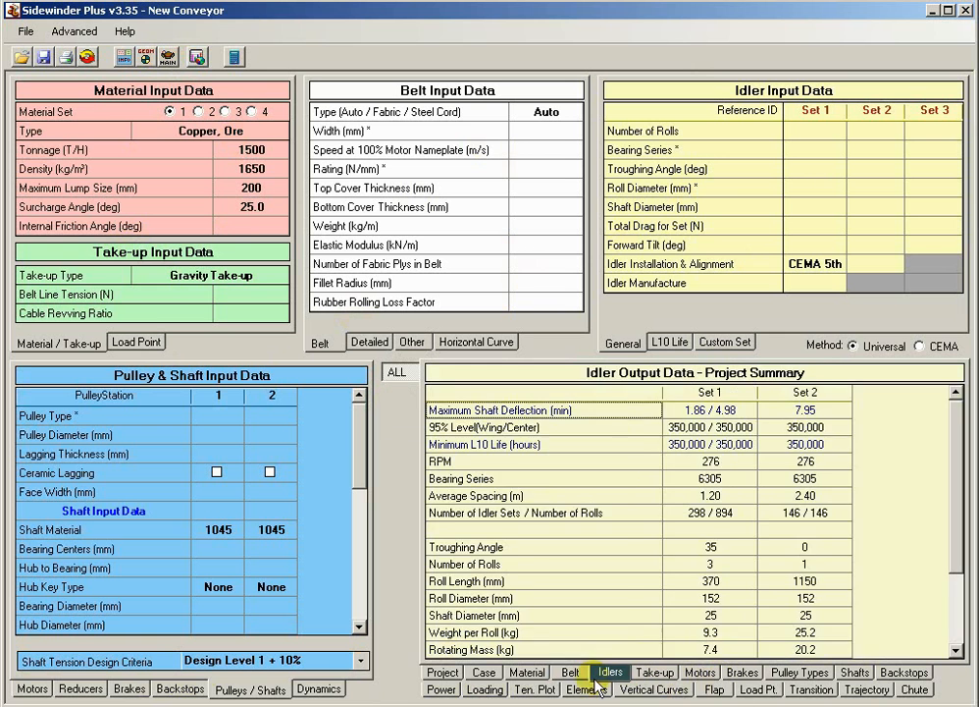
{"action": "left_click", "coordinate": [570, 674]}
{"action": "left_click", "coordinate": [700, 672]}
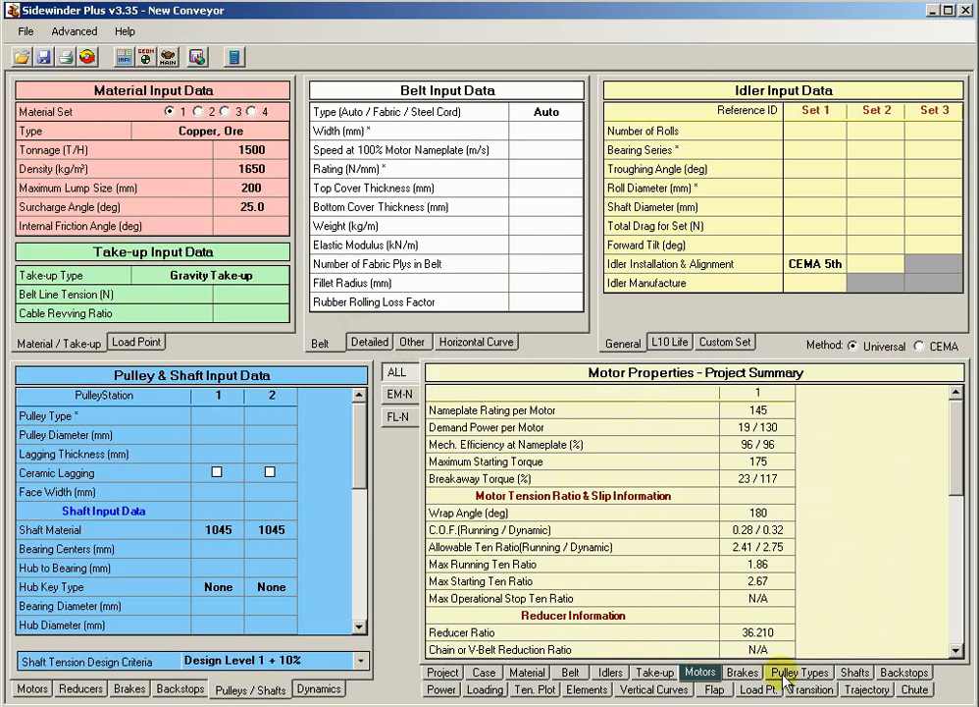
{"action": "left_click", "coordinate": [896, 675]}
{"action": "left_click", "coordinate": [877, 691]}
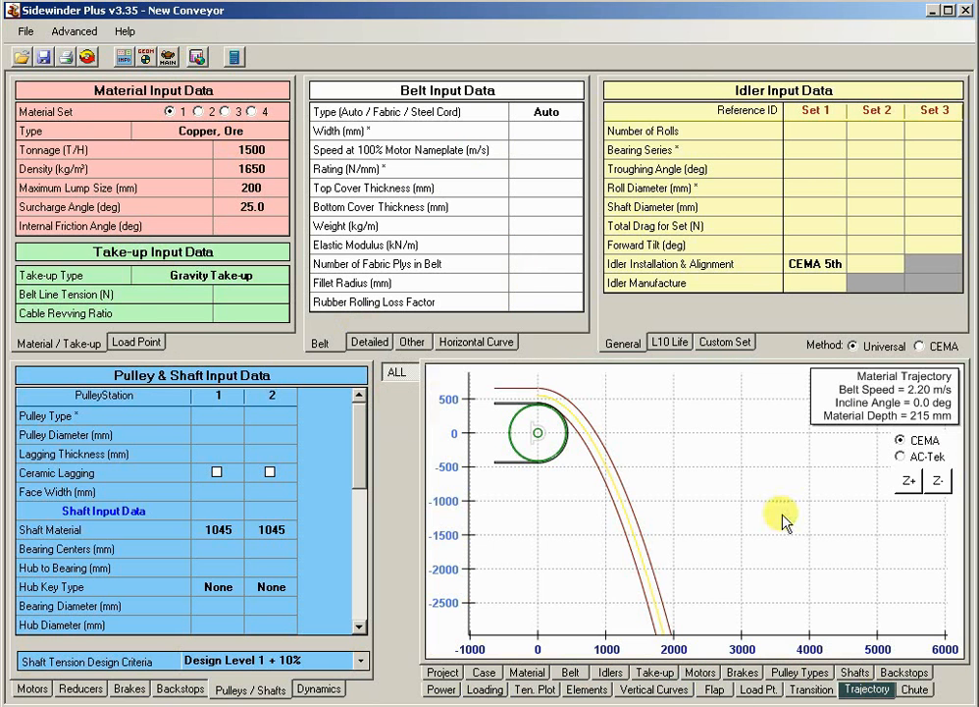
{"action": "left_click", "coordinate": [485, 689]}
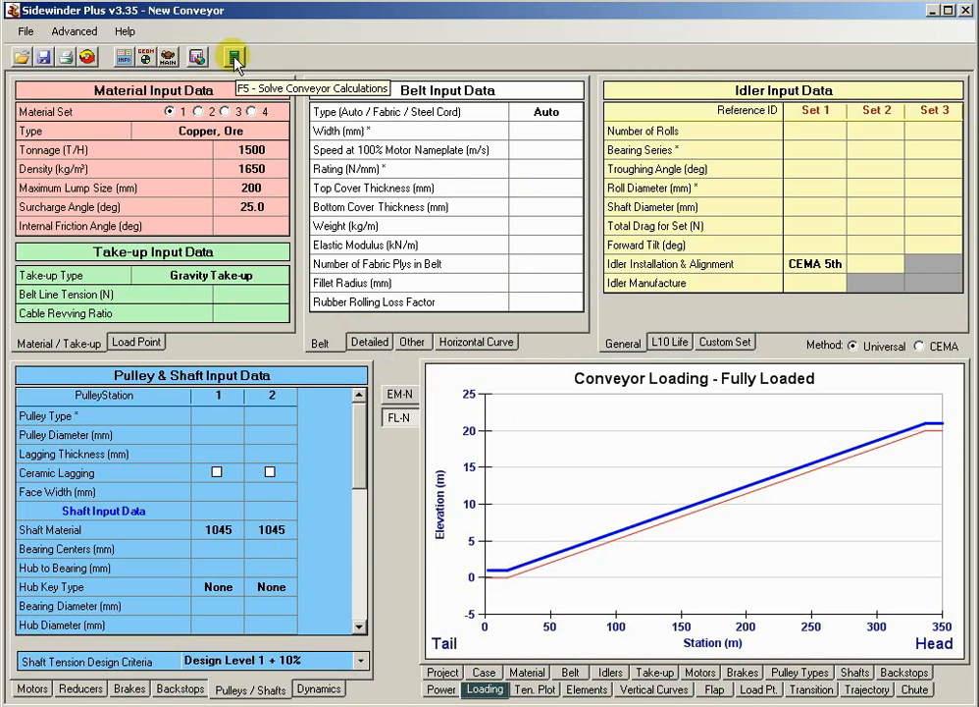
Enable the High Friction condition for the Fully Loaded load case in the project information.
{"action": "left_click", "coordinate": [144, 60]}
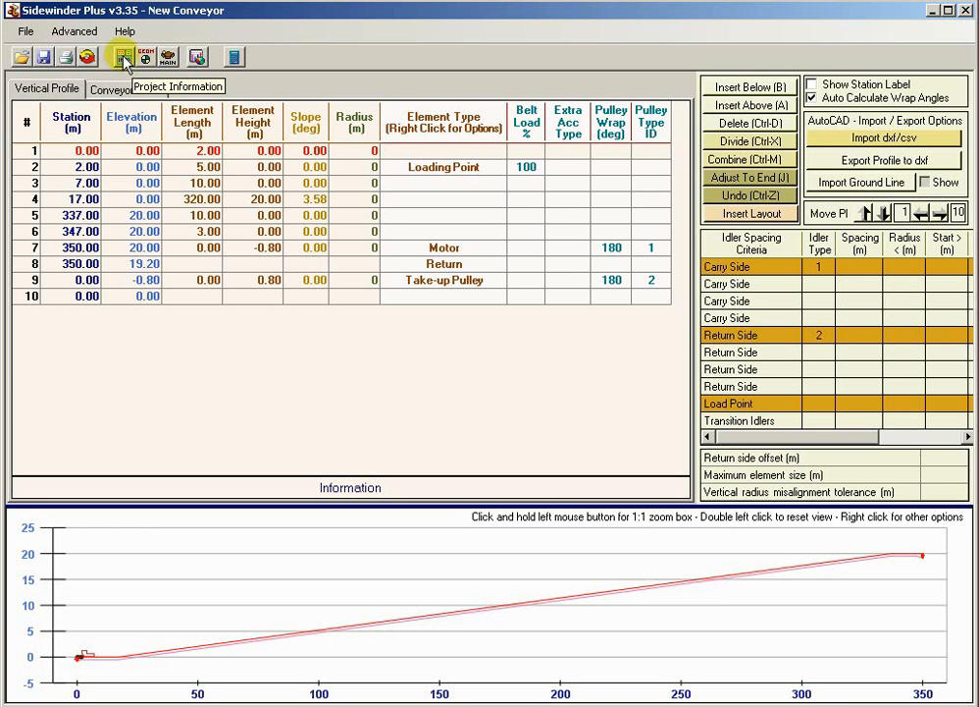
{"action": "left_click", "coordinate": [123, 59]}
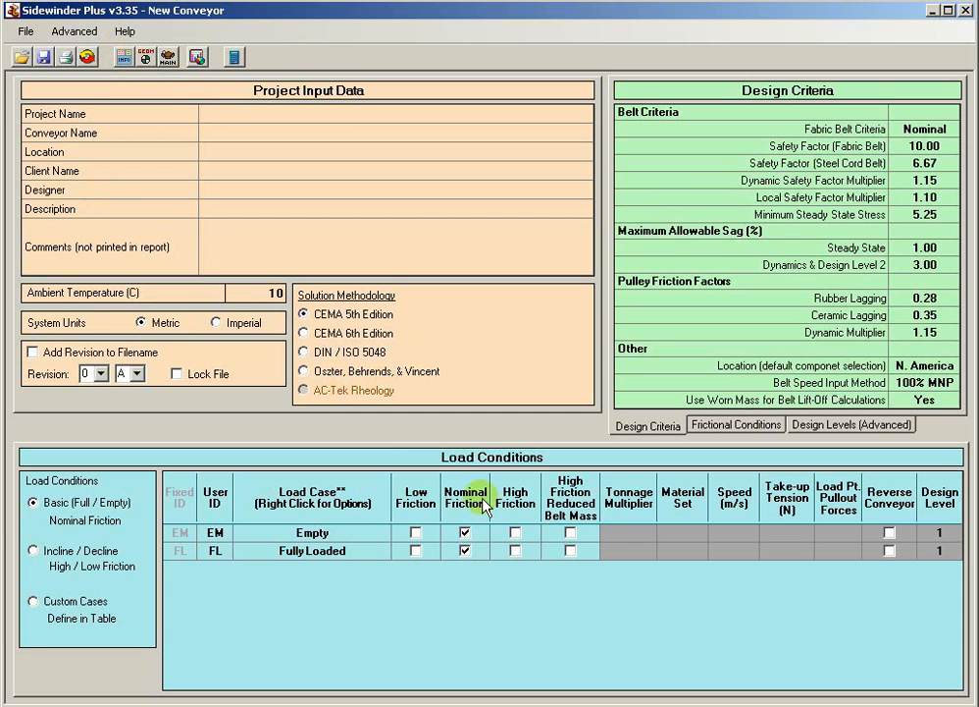
{"action": "left_click", "coordinate": [312, 537]}
{"action": "left_click", "coordinate": [312, 551]}
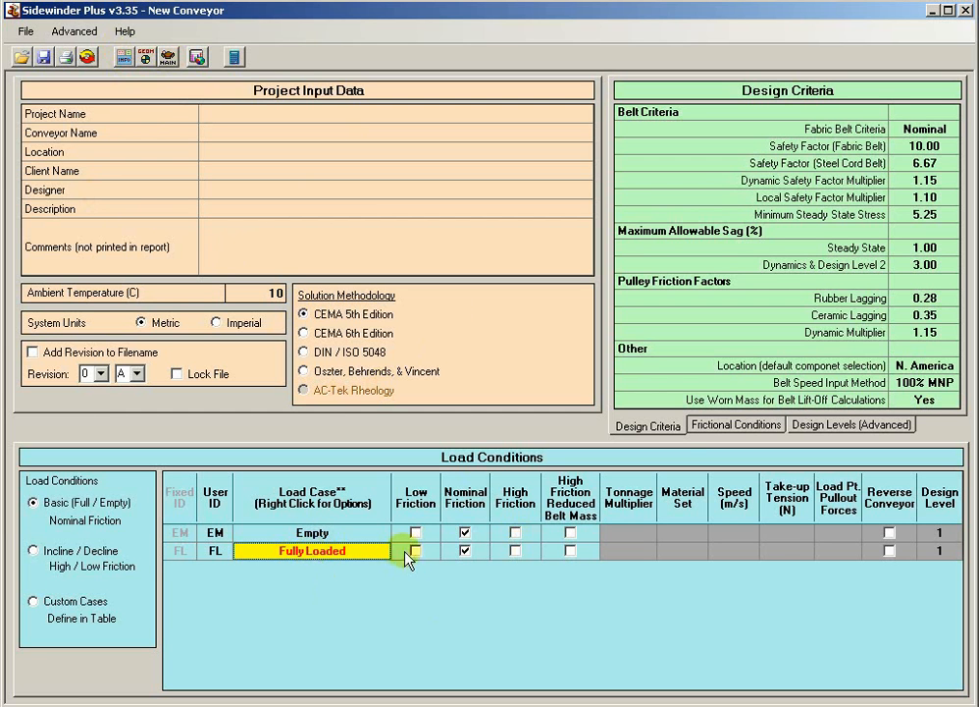
{"action": "left_click", "coordinate": [515, 551]}
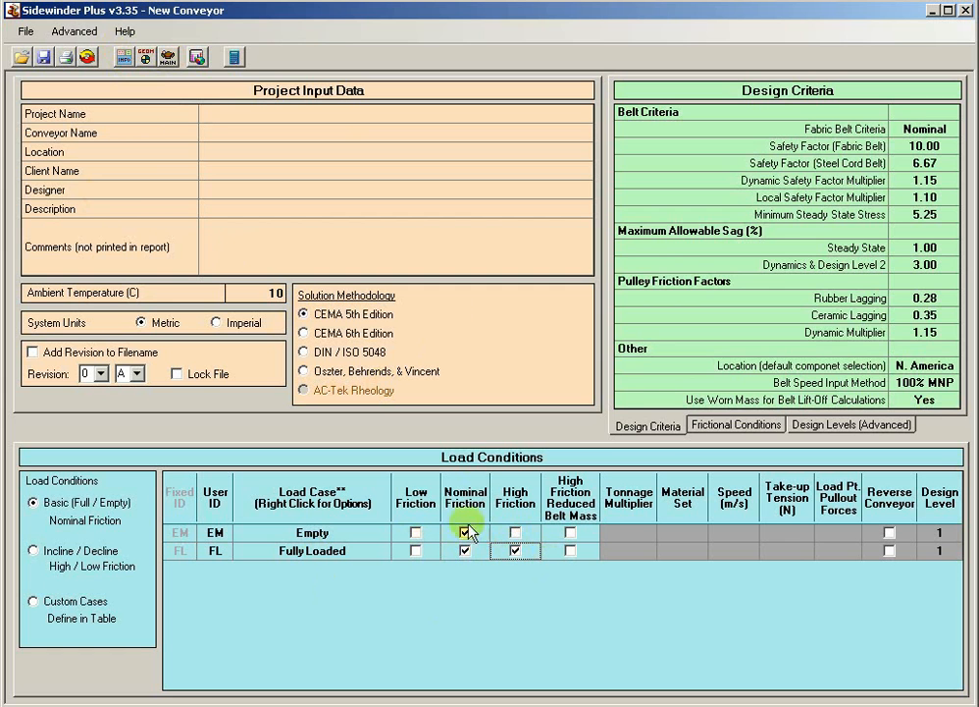
Examine the high-friction settings in the Frictional Conditions, from temperature and belt cover changes to the idler drag multiplier.
{"action": "left_click", "coordinate": [737, 424]}
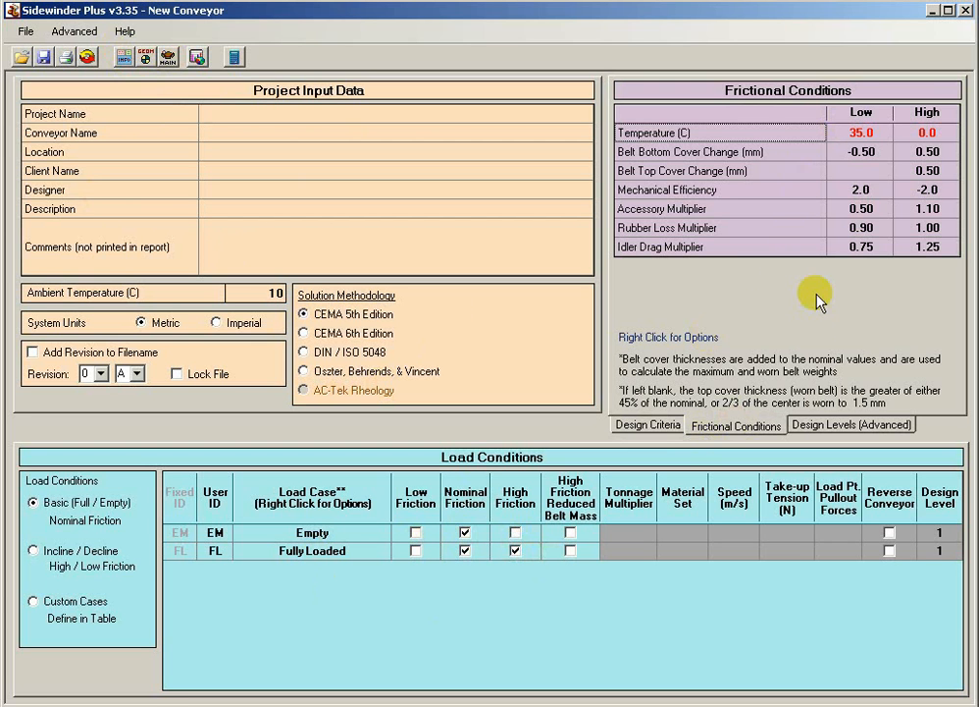
{"action": "left_click", "coordinate": [923, 136]}
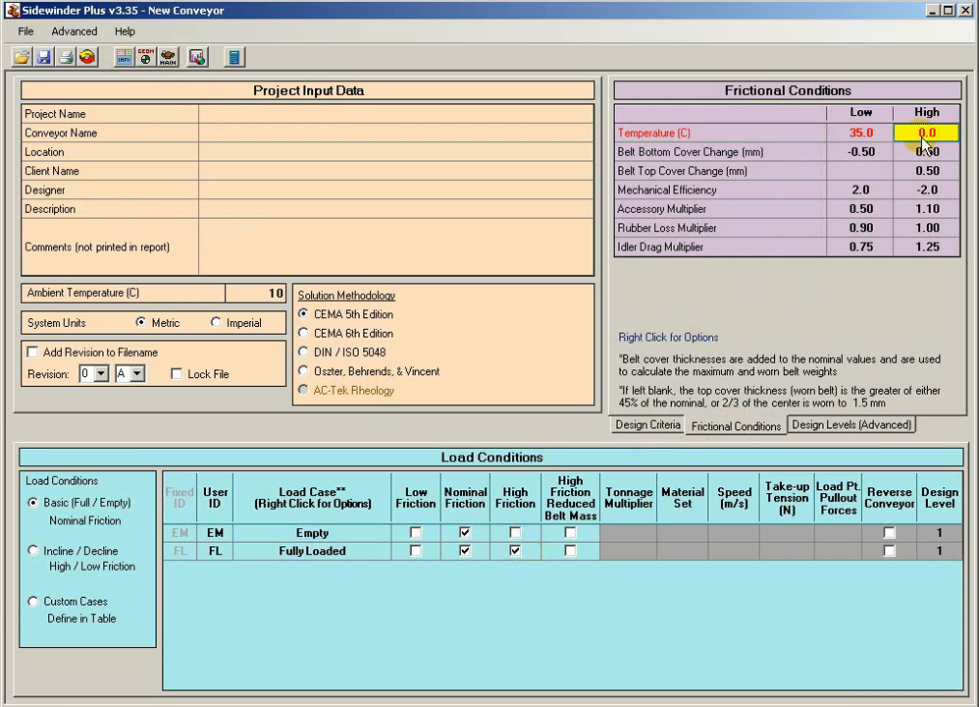
{"action": "key", "text": "Down"}
{"action": "key", "text": "Down"}
{"action": "key", "text": "Down"}
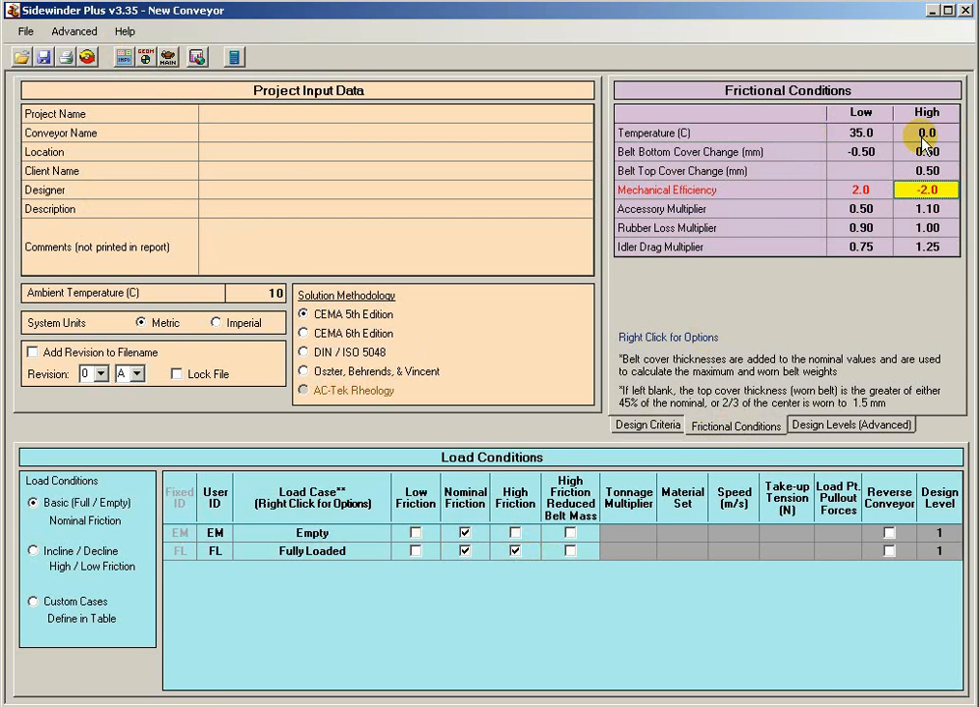
{"action": "key", "text": "Down"}
{"action": "key", "text": "Down"}
{"action": "key", "text": "Down"}
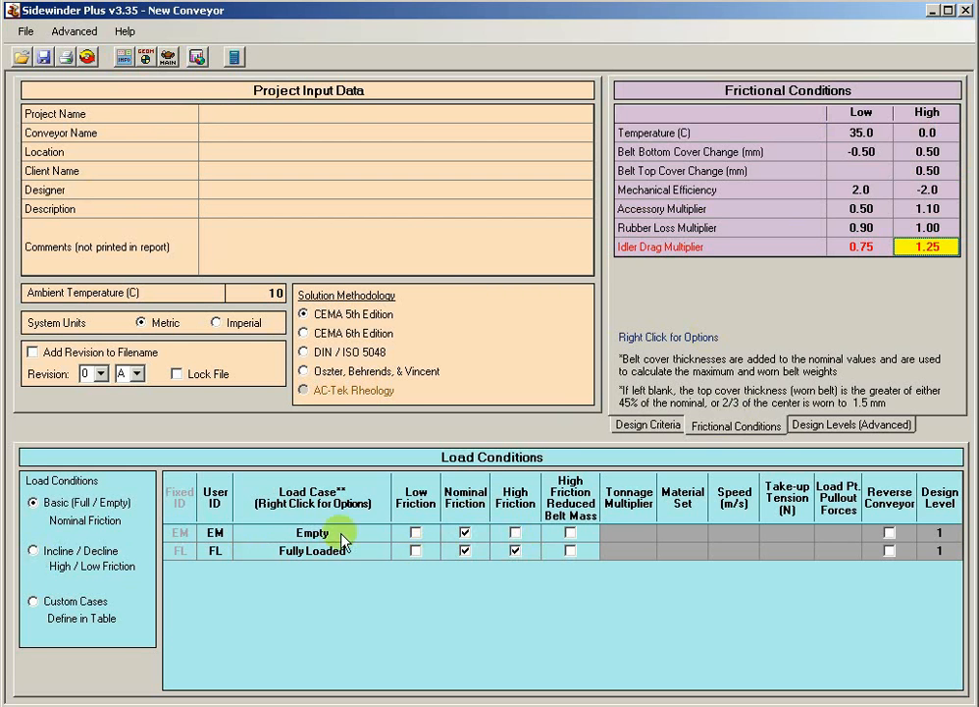
Set the load conditions to Incline / Decline and check the friction settings of the inclines and declines cases.
{"action": "left_click", "coordinate": [36, 552]}
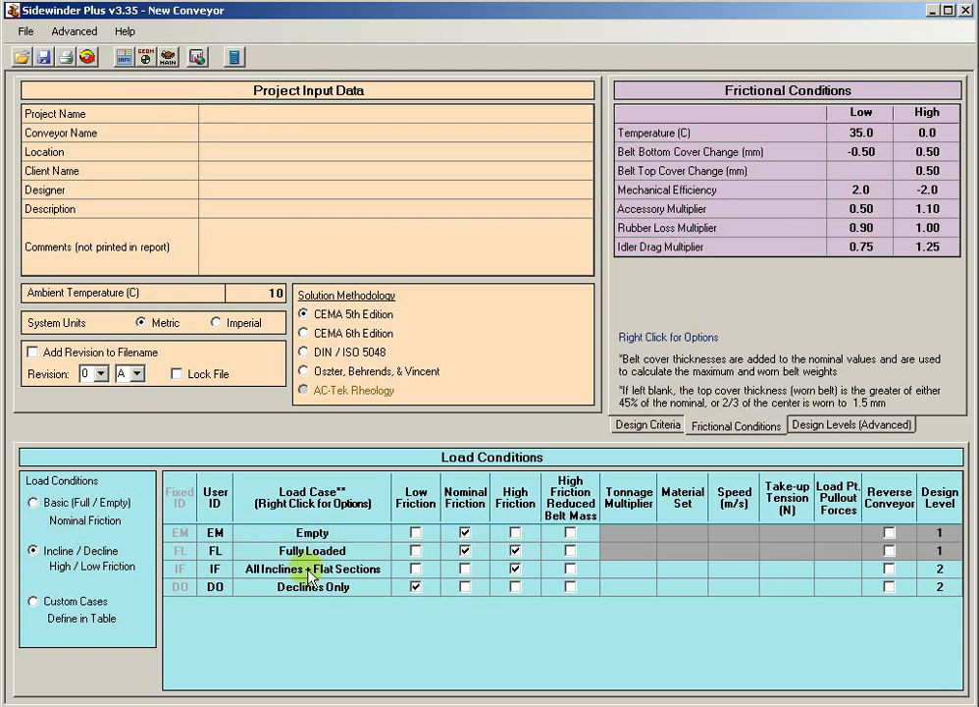
{"action": "left_click", "coordinate": [515, 569]}
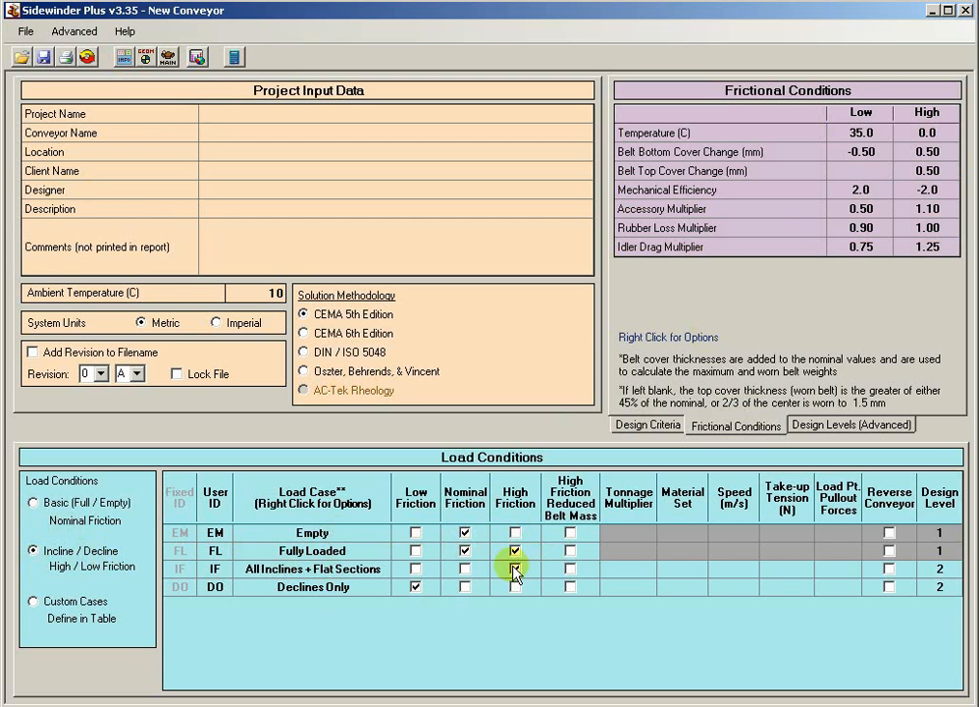
{"action": "left_click", "coordinate": [307, 589]}
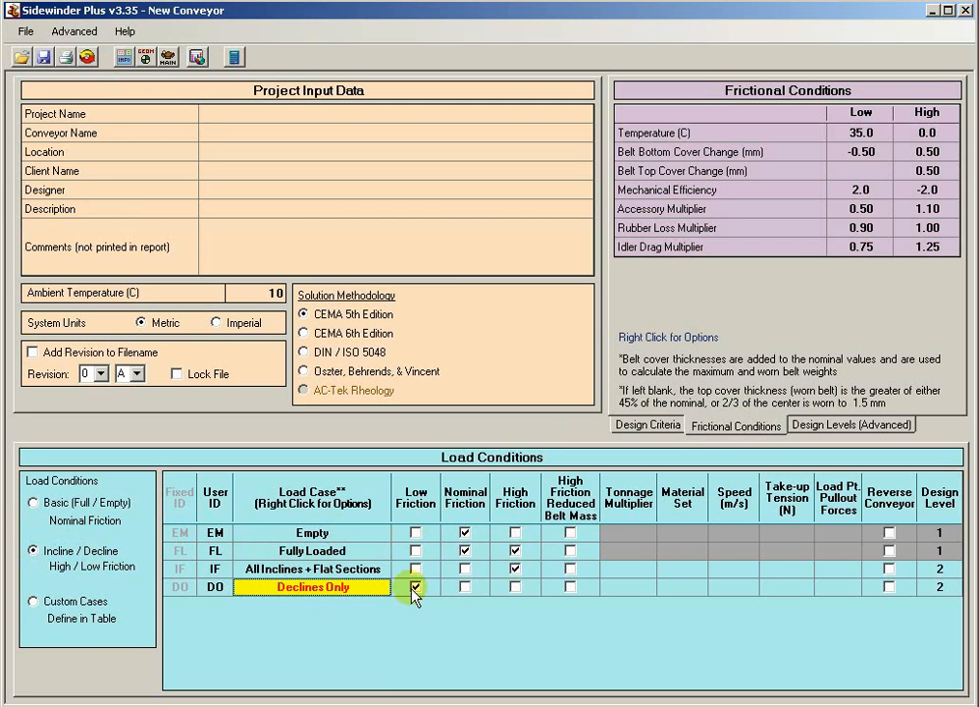
Enable custom load cases and add a Fully Loaded case with Nominal Friction and a tonnage multiplier of 1.20.
{"action": "left_click", "coordinate": [34, 600]}
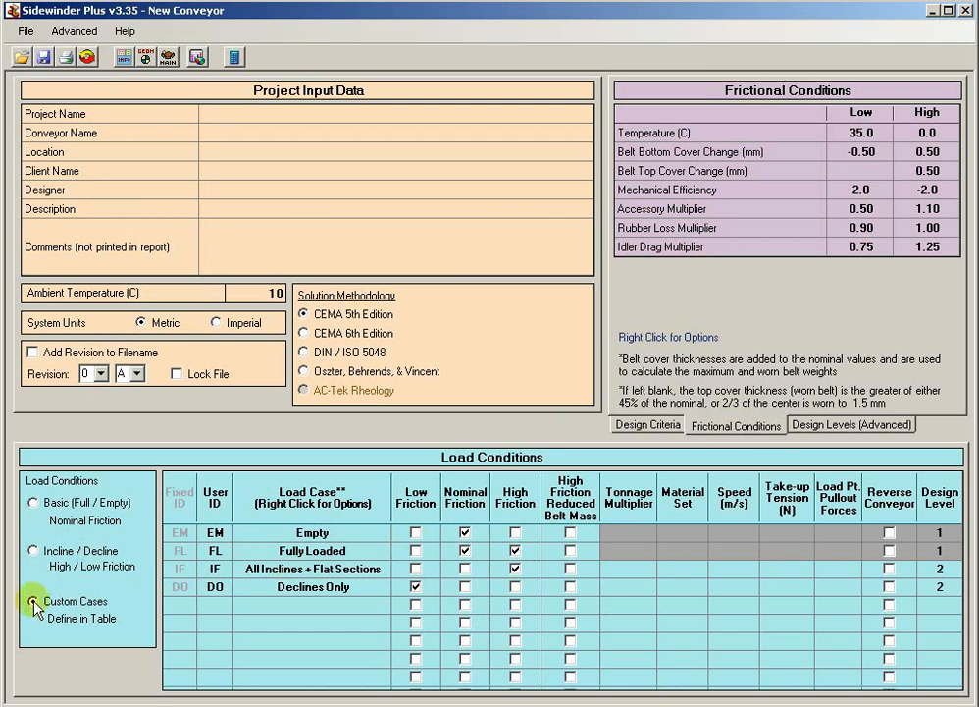
{"action": "left_click", "coordinate": [306, 605]}
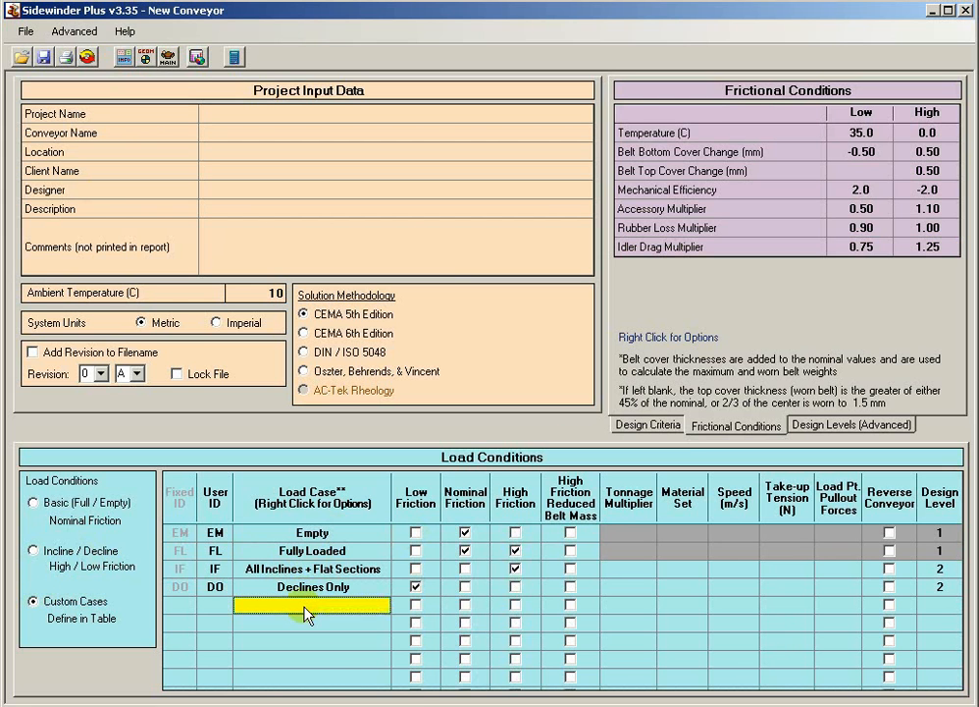
{"action": "right_click", "coordinate": [306, 605]}
{"action": "left_click", "coordinate": [364, 674]}
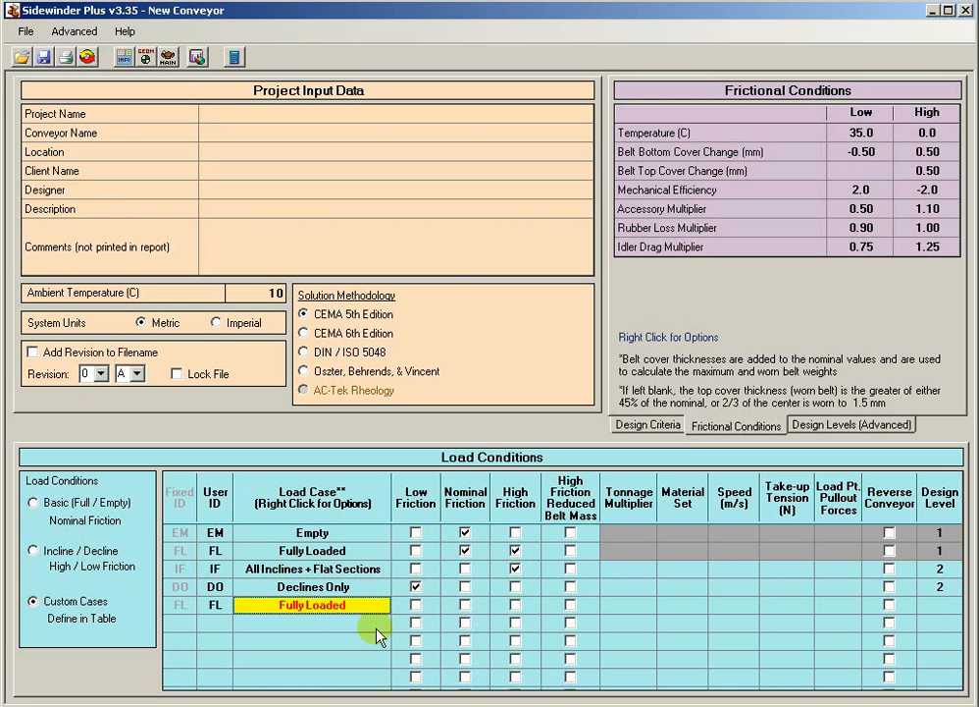
{"action": "left_click", "coordinate": [466, 608]}
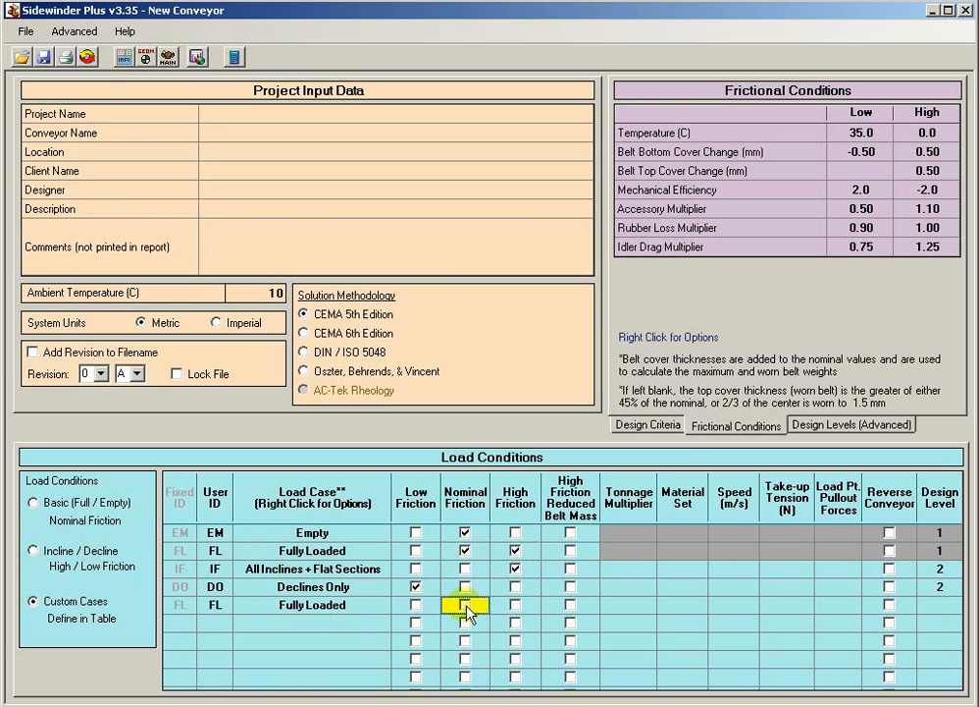
{"action": "left_click", "coordinate": [626, 607]}
{"action": "type", "text": "1.2"}
{"action": "key", "text": "Return"}
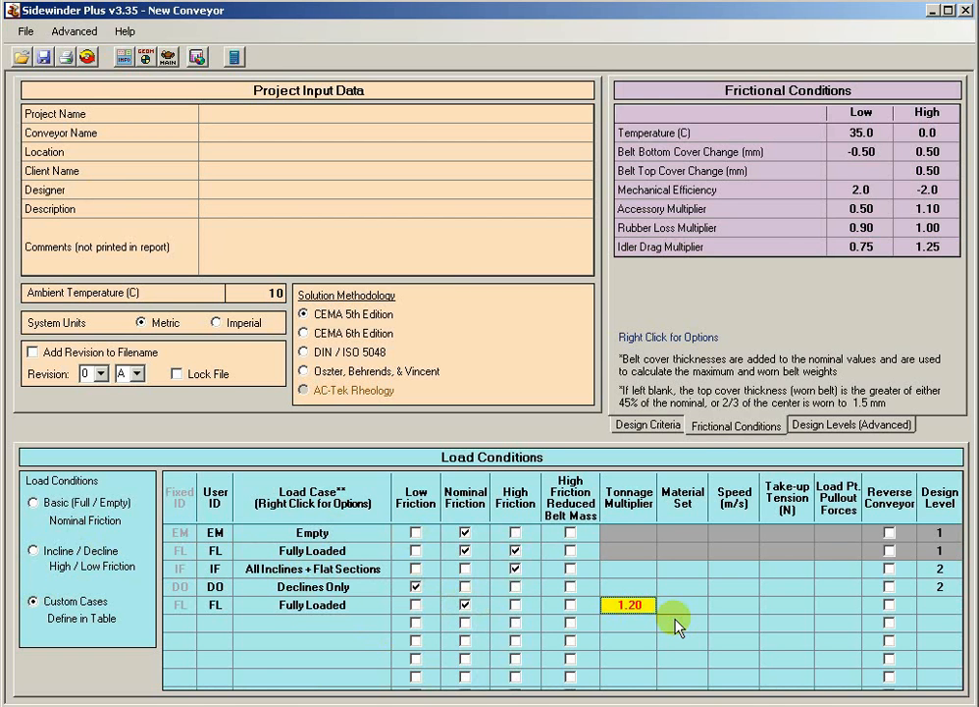
Rename the load case with the 1.20 tonnage multiplier as "Loaded at 120%".
{"action": "key", "text": "Left"}
{"action": "key", "text": "Left"}
{"action": "key", "text": "Left"}
{"action": "key", "text": "Left"}
{"action": "key", "text": "Left"}
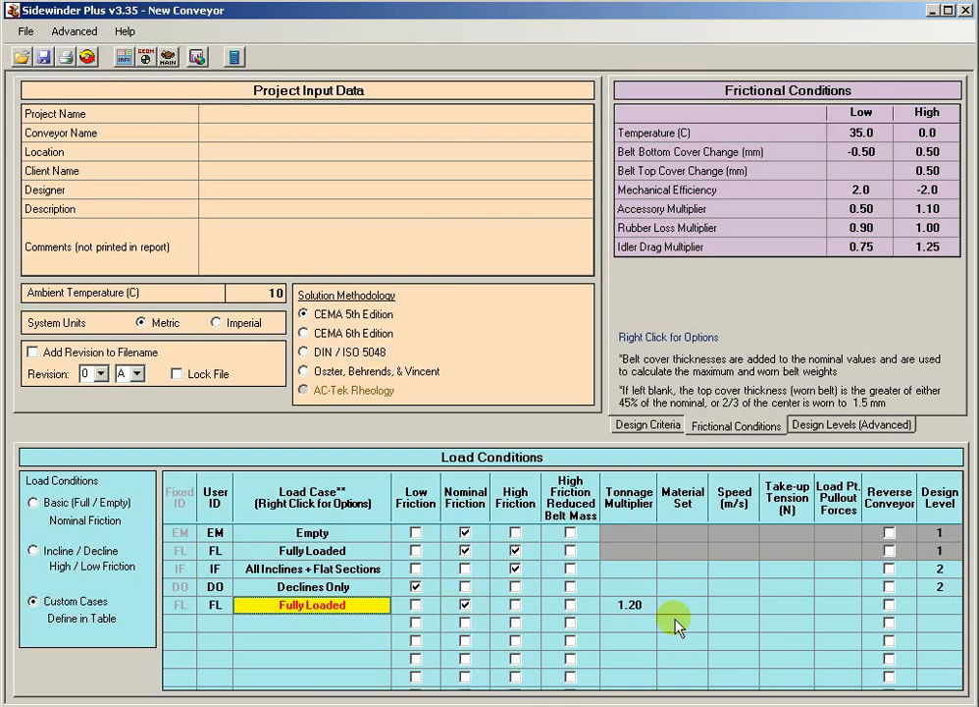
{"action": "type", "text": "Loaded at 1"}
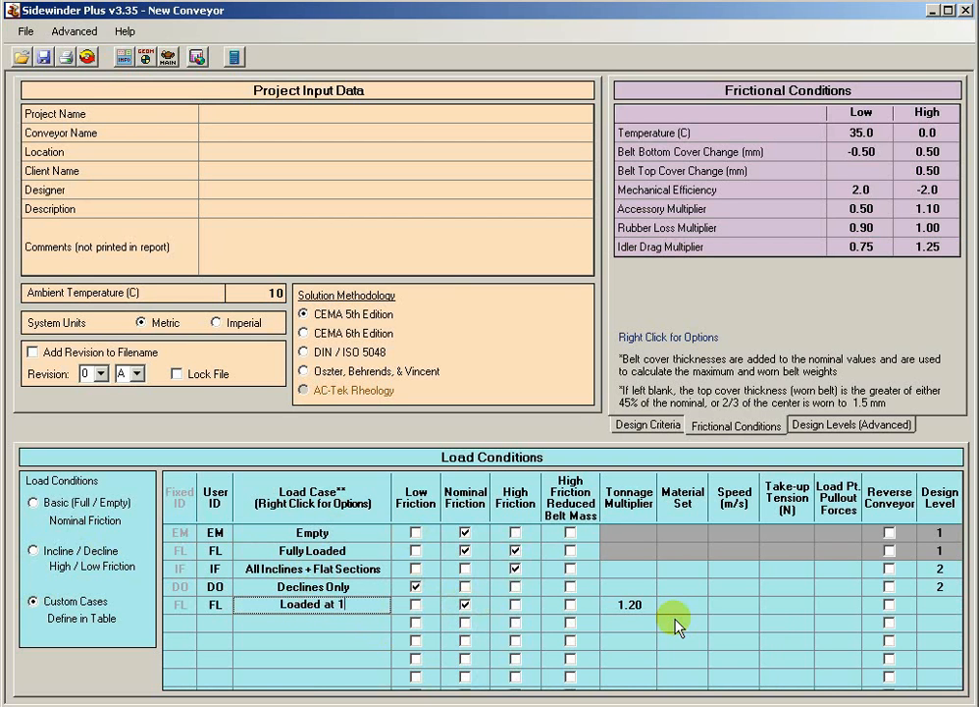
{"action": "type", "text": "20%"}
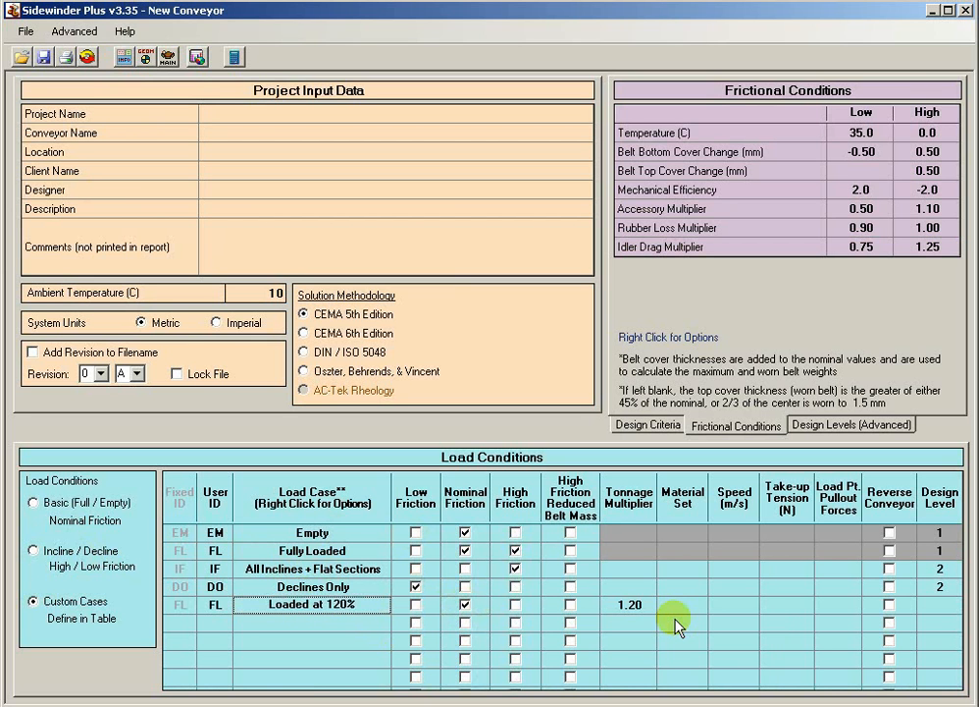
{"action": "key", "text": "Return"}
{"action": "key", "text": "Up"}
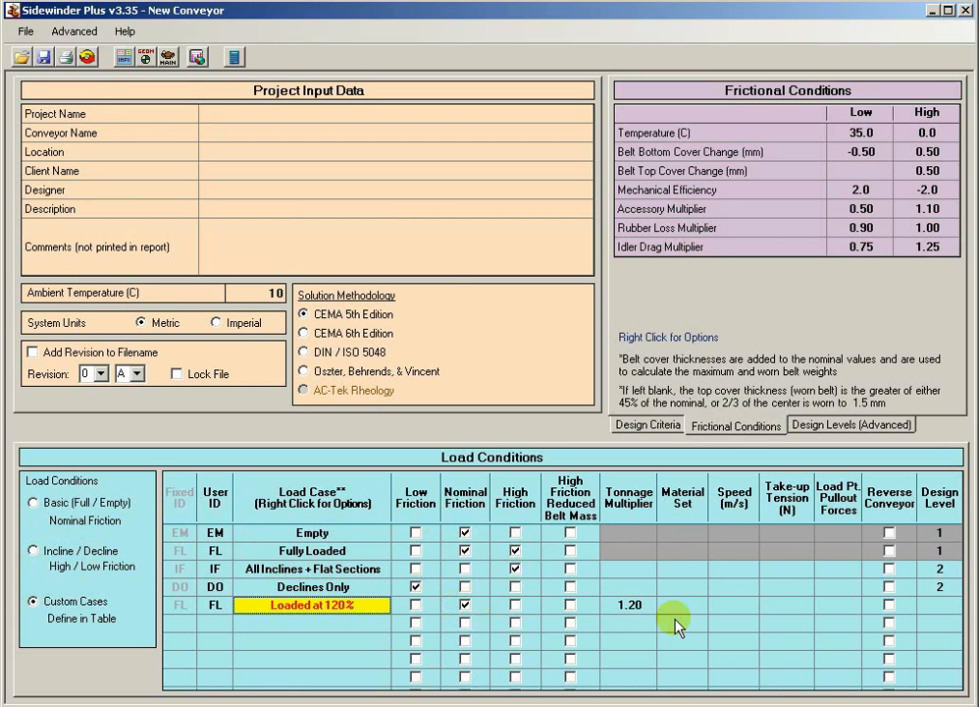
Add another Fully Loaded case with Nominal Friction below the "Loaded at 120%" case.
{"action": "key", "text": "Right"}
{"action": "key", "text": "Right"}
{"action": "key", "text": "Right"}
{"action": "key", "text": "Right"}
{"action": "key", "text": "Right"}
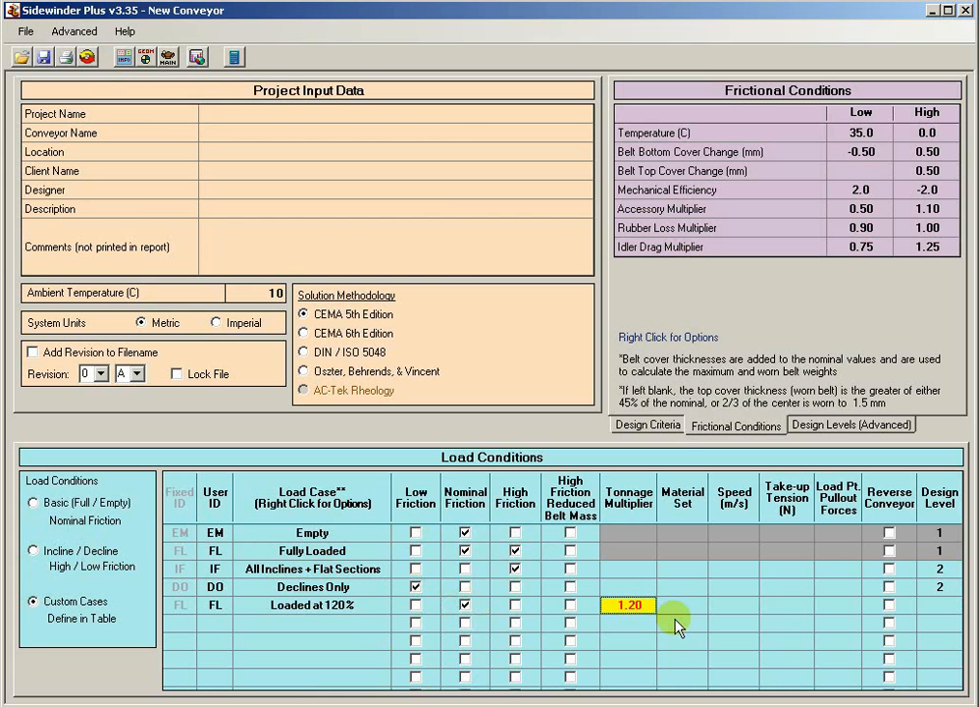
{"action": "key", "text": "Down"}
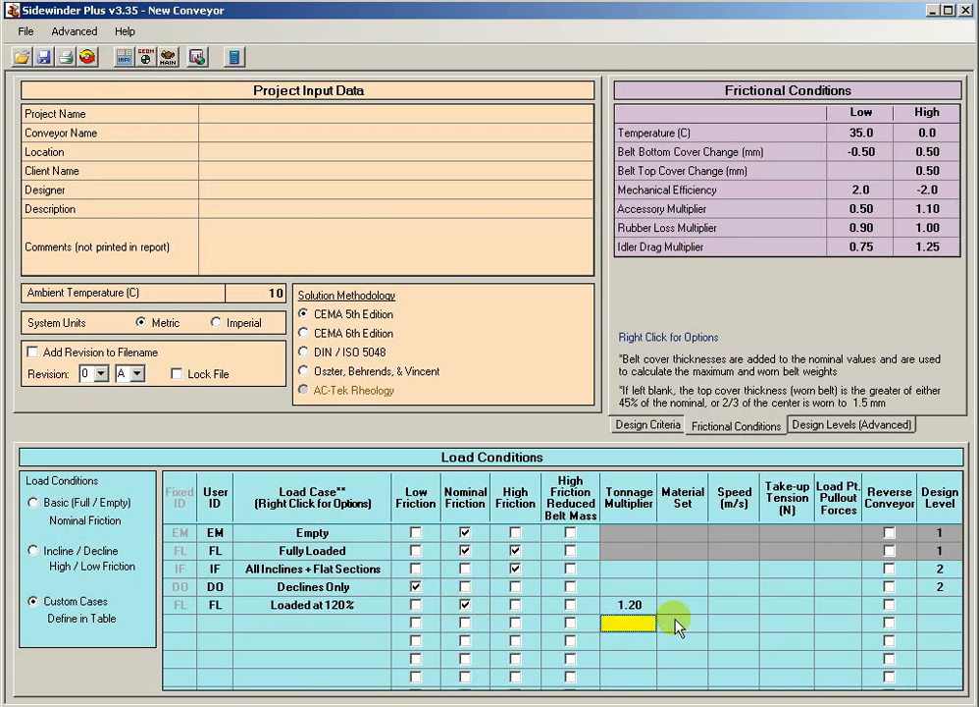
{"action": "key", "text": "Left"}
{"action": "key", "text": "Left"}
{"action": "key", "text": "Left"}
{"action": "key", "text": "Left"}
{"action": "key", "text": "Left"}
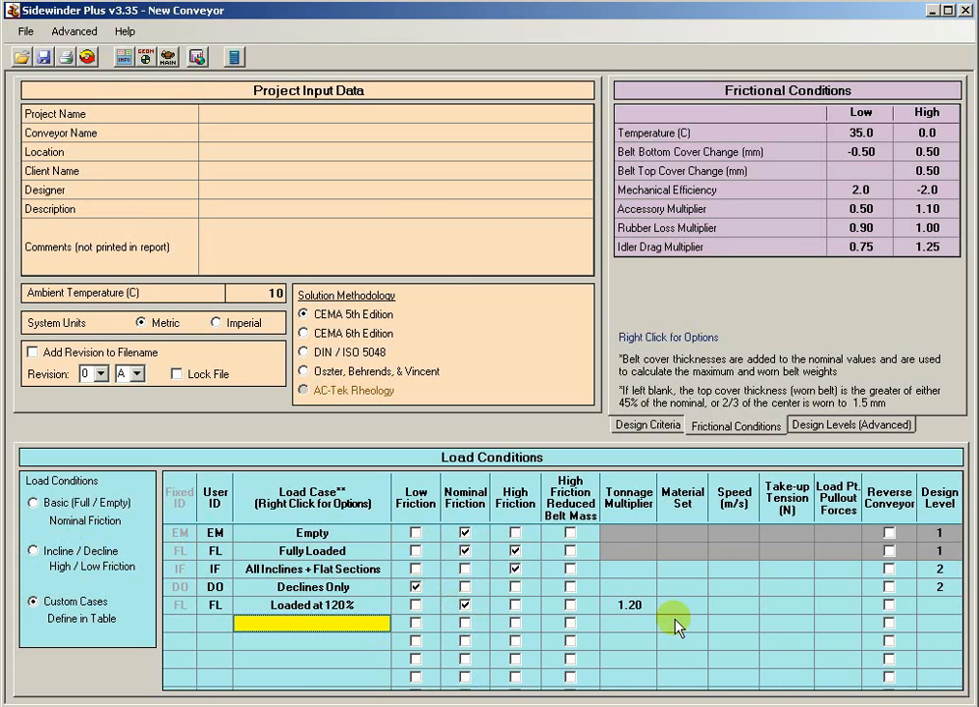
{"action": "right_click", "coordinate": [338, 622]}
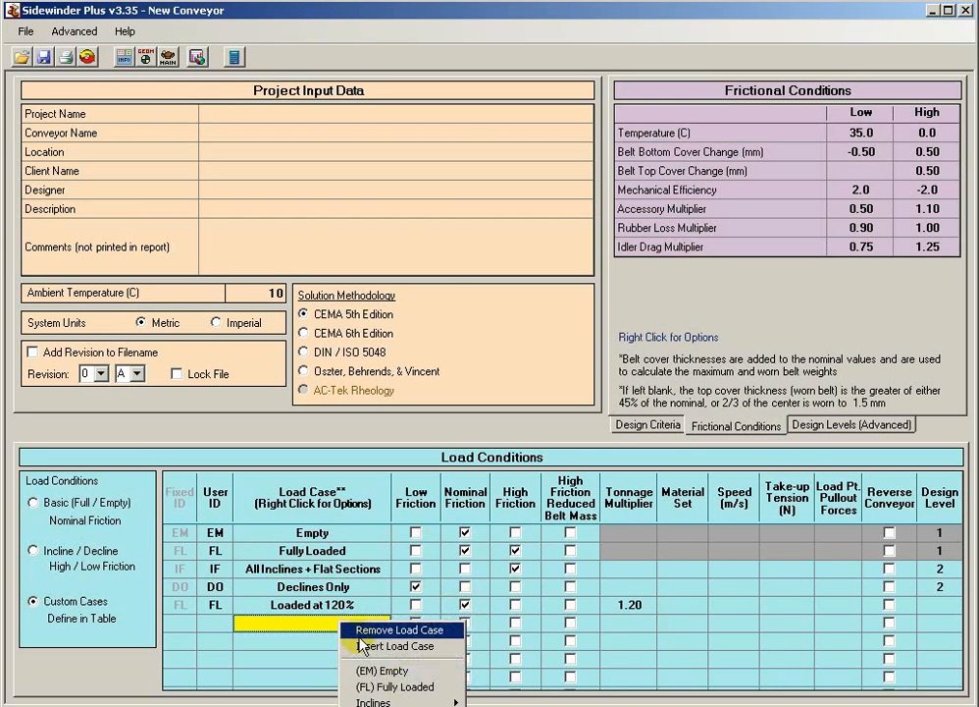
{"action": "left_click", "coordinate": [402, 686]}
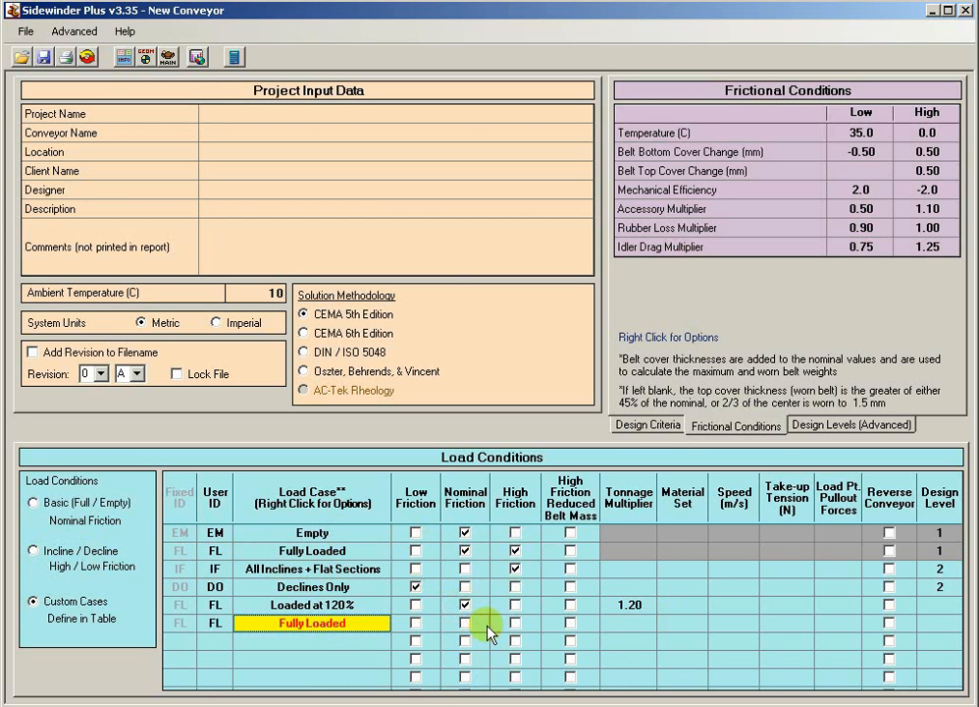
{"action": "left_click", "coordinate": [478, 629]}
{"action": "left_click", "coordinate": [616, 639]}
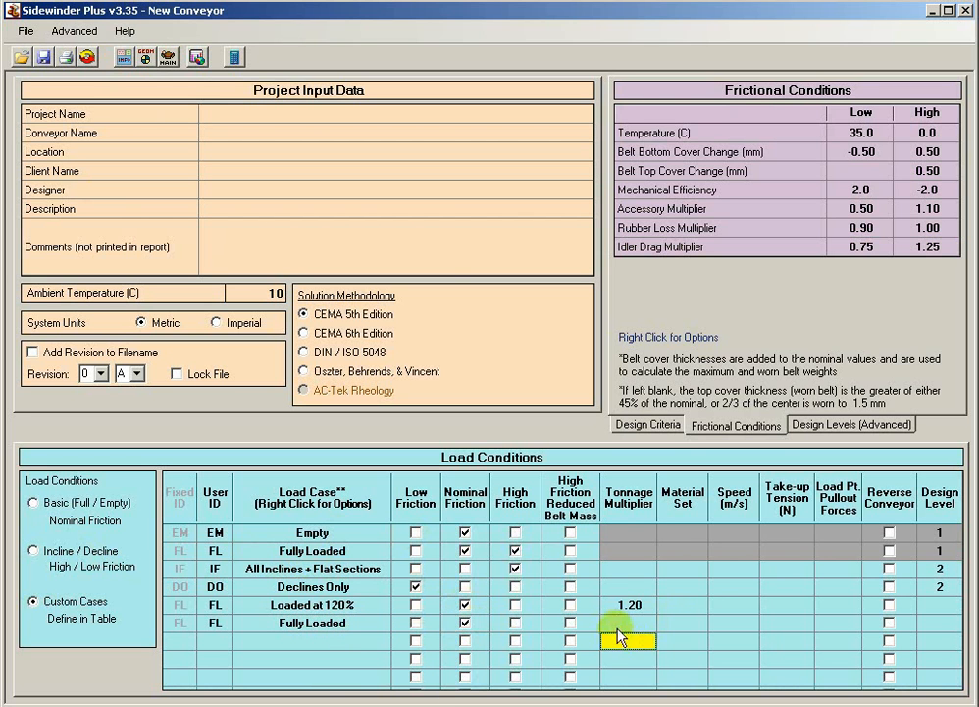
Assign material set 2 and a speed of 4 m/s to the Fully Loaded case below "Loaded at 120%".
{"action": "left_click", "coordinate": [700, 626]}
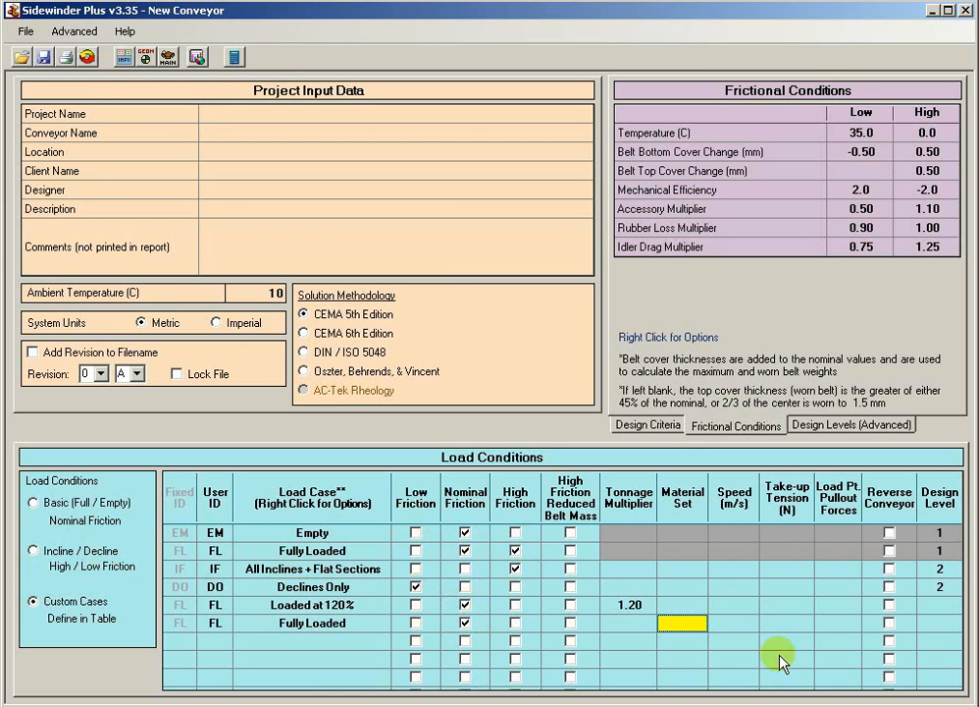
{"action": "type", "text": "2"}
{"action": "key", "text": "Tab"}
{"action": "key", "text": "shift+Tab"}
{"action": "key", "text": "Tab"}
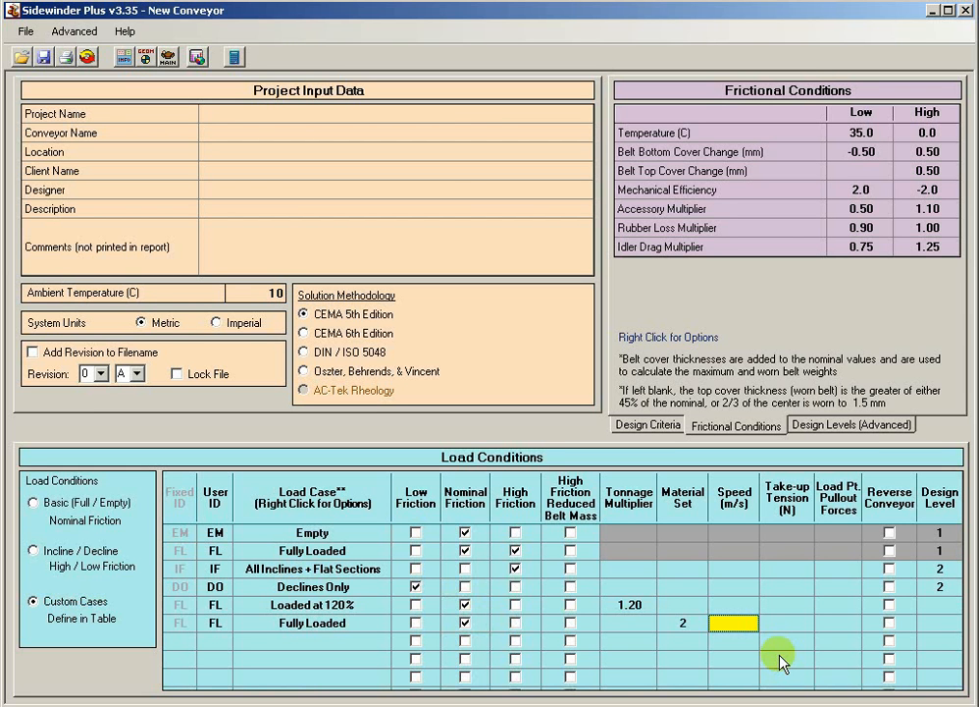
{"action": "type", "text": "4"}
Set the speed of the "Loaded at 120%" case to 3 m/s.
{"action": "key", "text": "Up"}
{"action": "key", "text": "Left"}
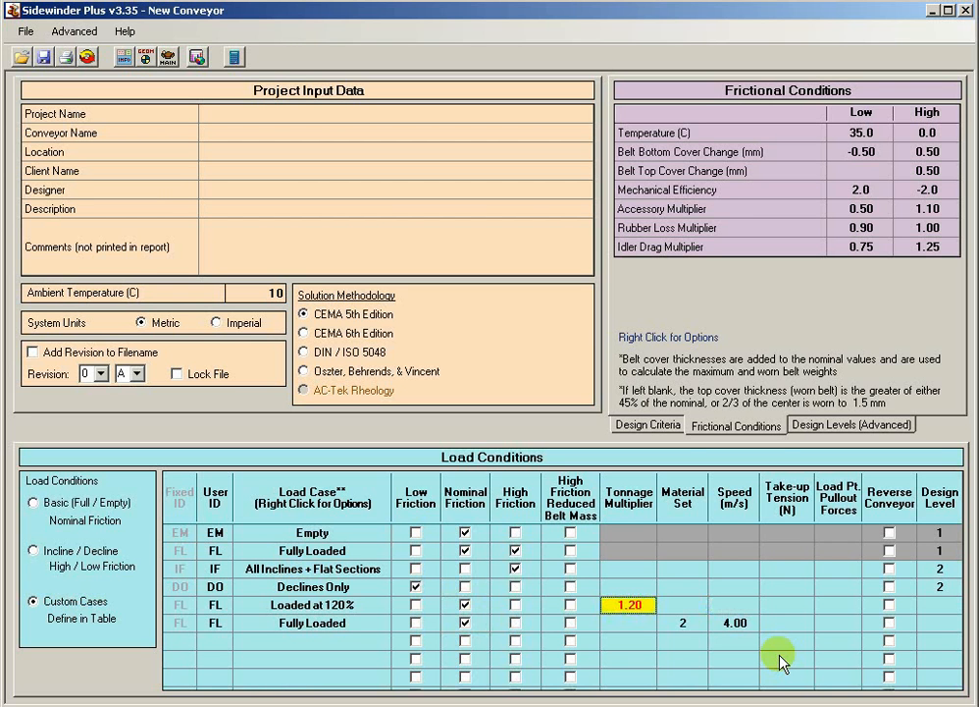
{"action": "key", "text": "Right"}
{"action": "type", "text": "3"}
{"action": "key", "text": "Down"}
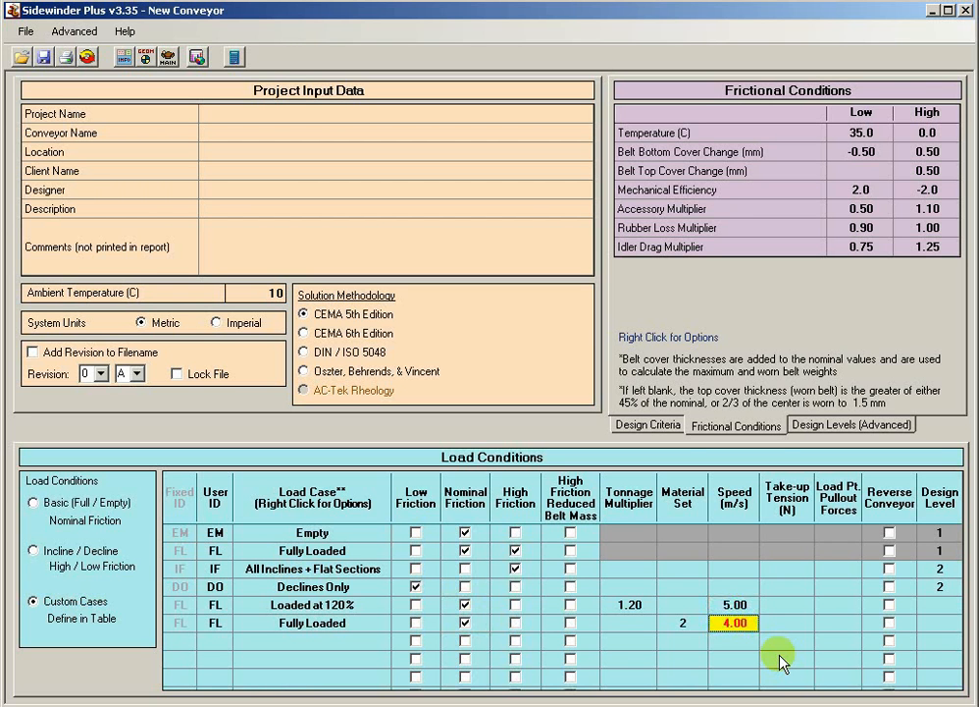
{"action": "key", "text": "Up"}
{"action": "key", "text": "Down"}
{"action": "key", "text": "Left"}
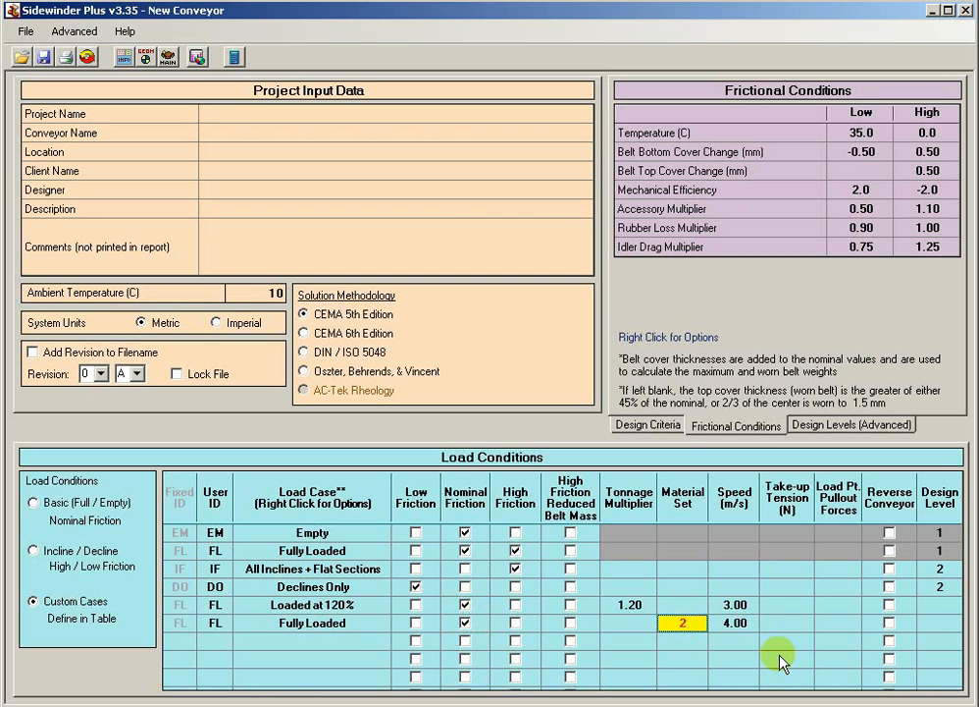
{"action": "key", "text": "Right"}
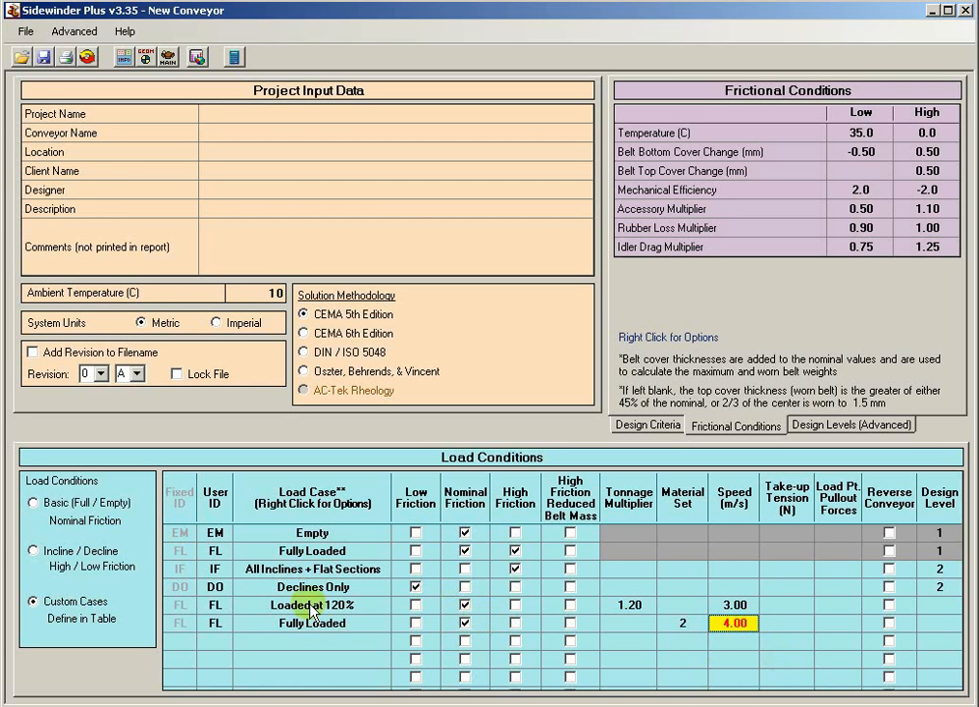
Return the load conditions to Incline / Decline and enable Low Friction for the Fully Loaded case.
{"action": "left_click", "coordinate": [47, 561]}
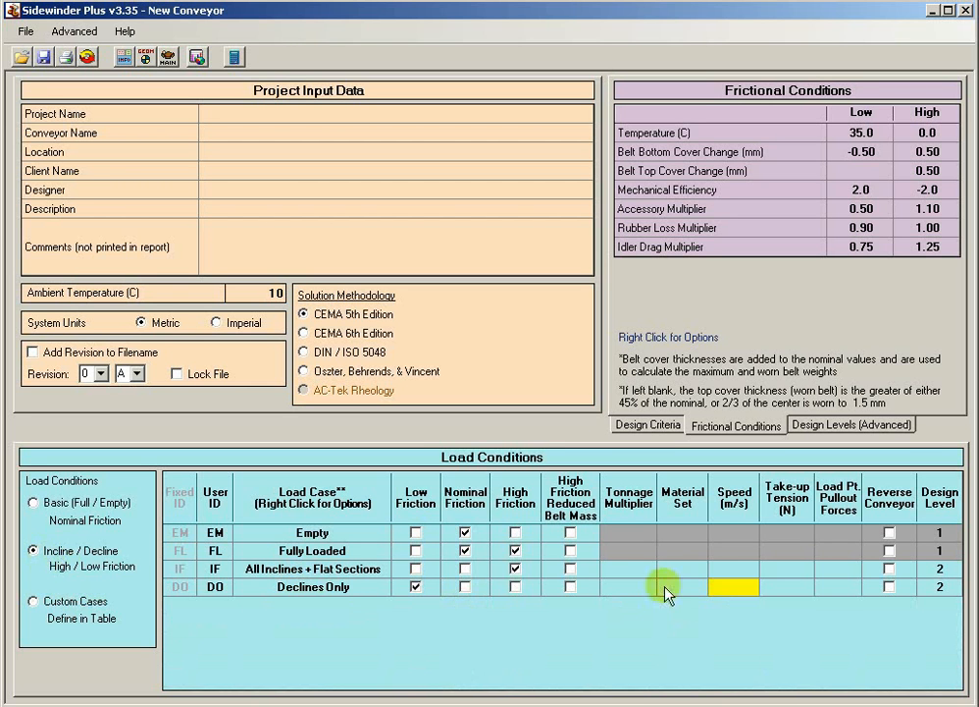
{"action": "left_click", "coordinate": [425, 551]}
{"action": "left_click", "coordinate": [417, 552]}
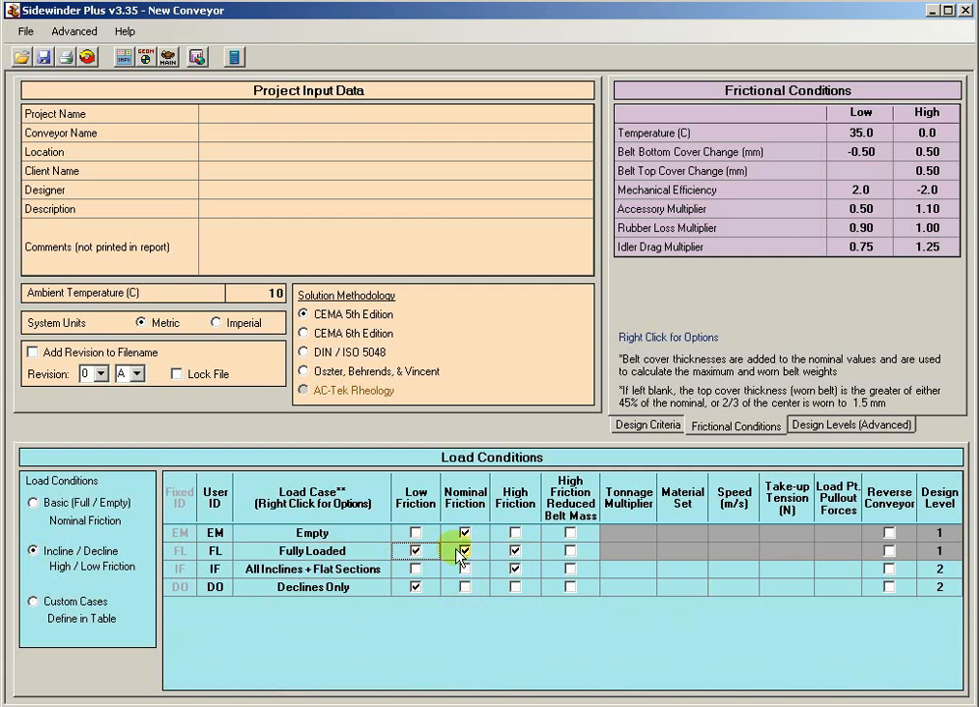
{"action": "left_click", "coordinate": [338, 570]}
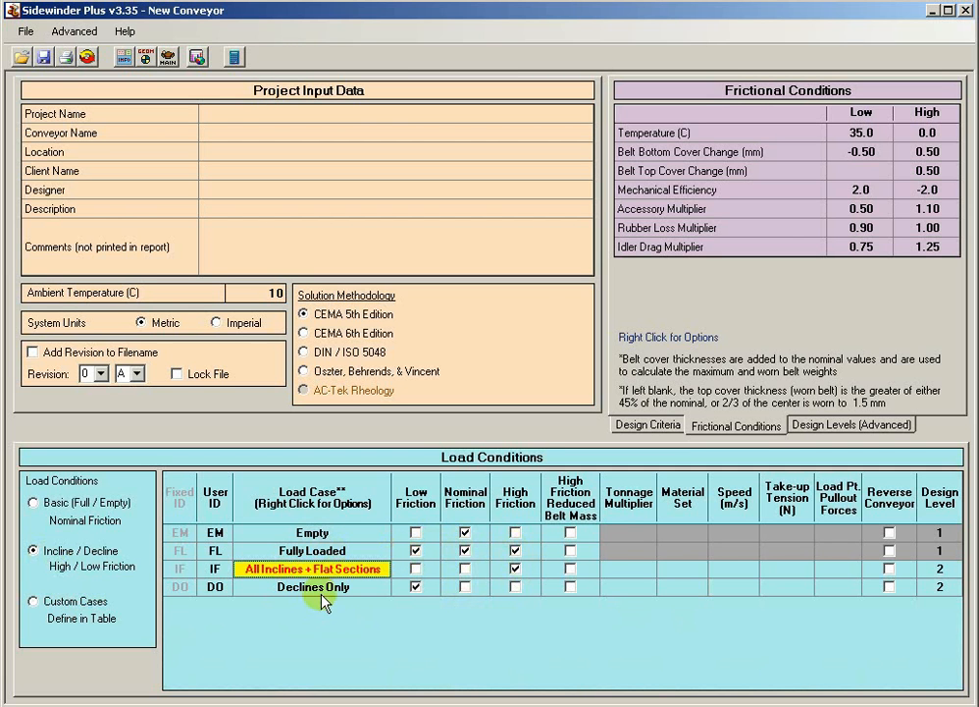
{"action": "left_click", "coordinate": [417, 586]}
Solve the conveyor and compare the loading plots of the Declines Only, All Inclines + Flat Sections, Fully Loaded and Empty cases.
{"action": "left_click", "coordinate": [236, 61]}
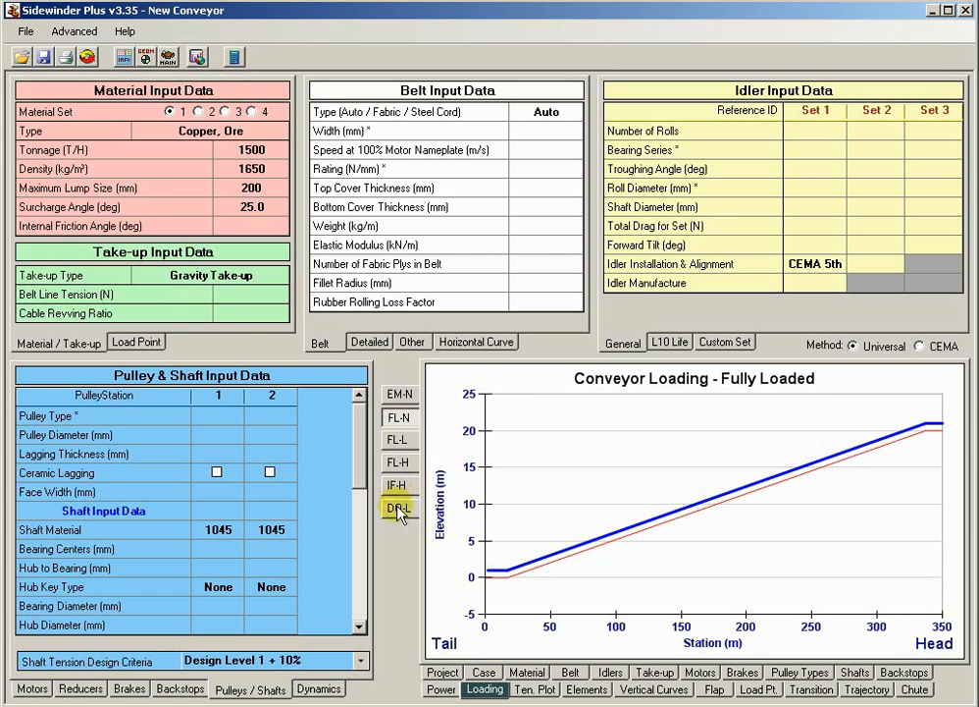
{"action": "left_click", "coordinate": [397, 512]}
{"action": "left_click", "coordinate": [401, 488]}
{"action": "left_click", "coordinate": [405, 466]}
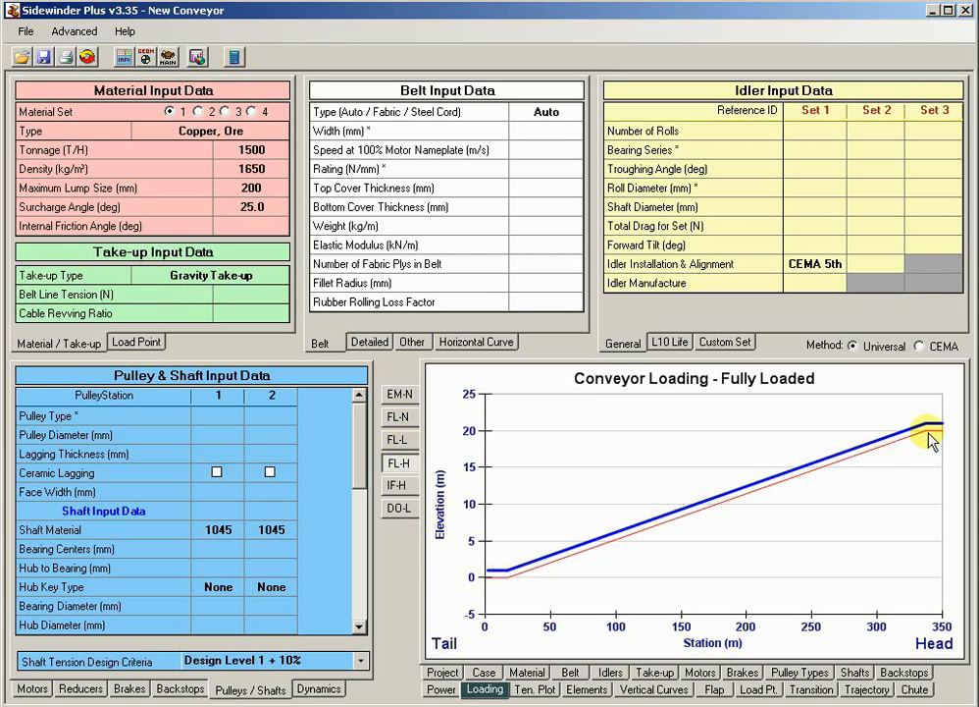
{"action": "left_click", "coordinate": [394, 512]}
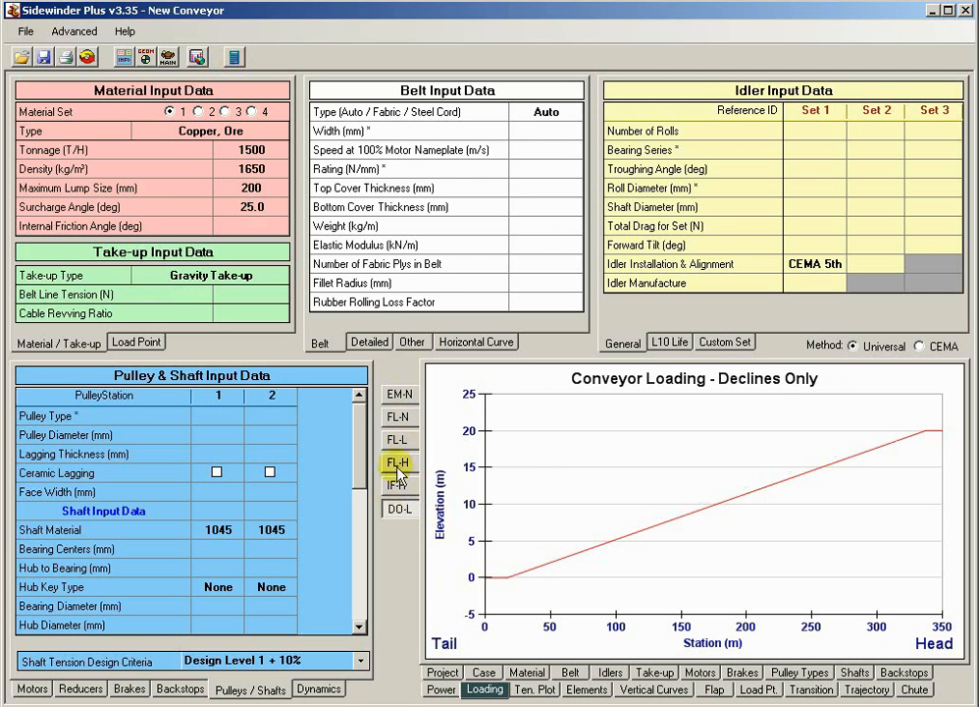
{"action": "left_click", "coordinate": [393, 397]}
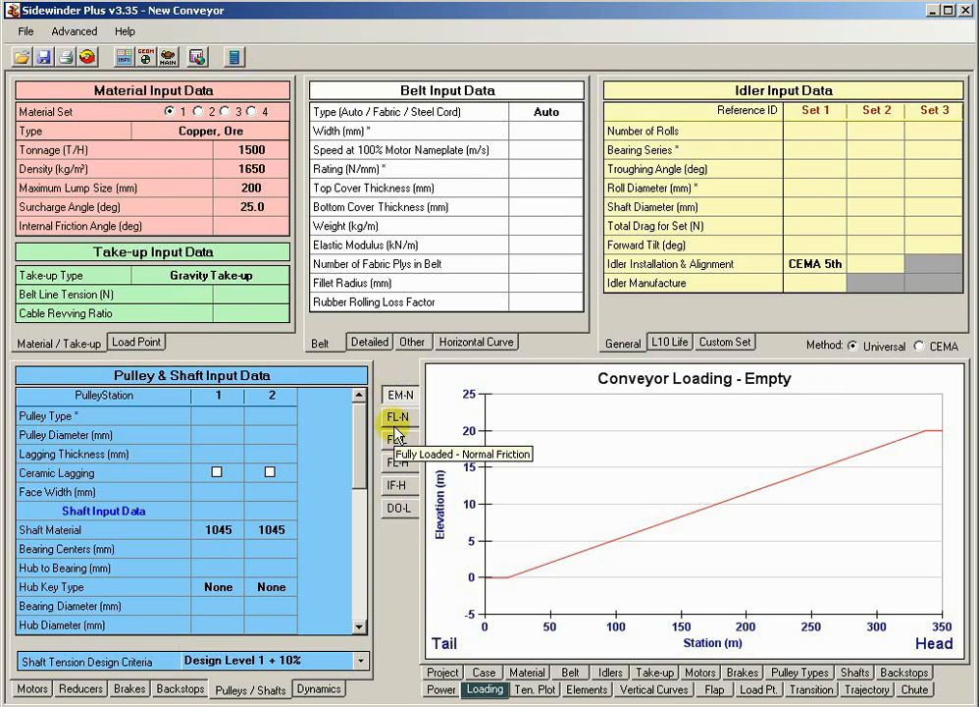
Compare the loading plots and case results of the Fully Loaded and All Inclines + Flat Sections cases across their friction levels.
{"action": "left_click", "coordinate": [398, 417]}
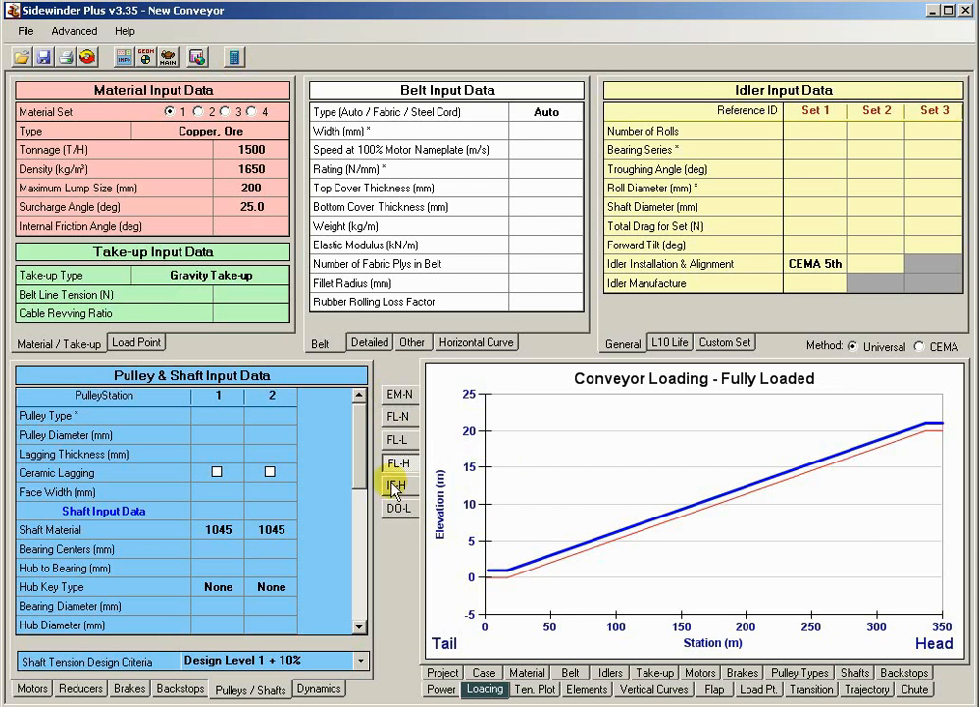
{"action": "left_click", "coordinate": [398, 484]}
{"action": "left_click", "coordinate": [484, 672]}
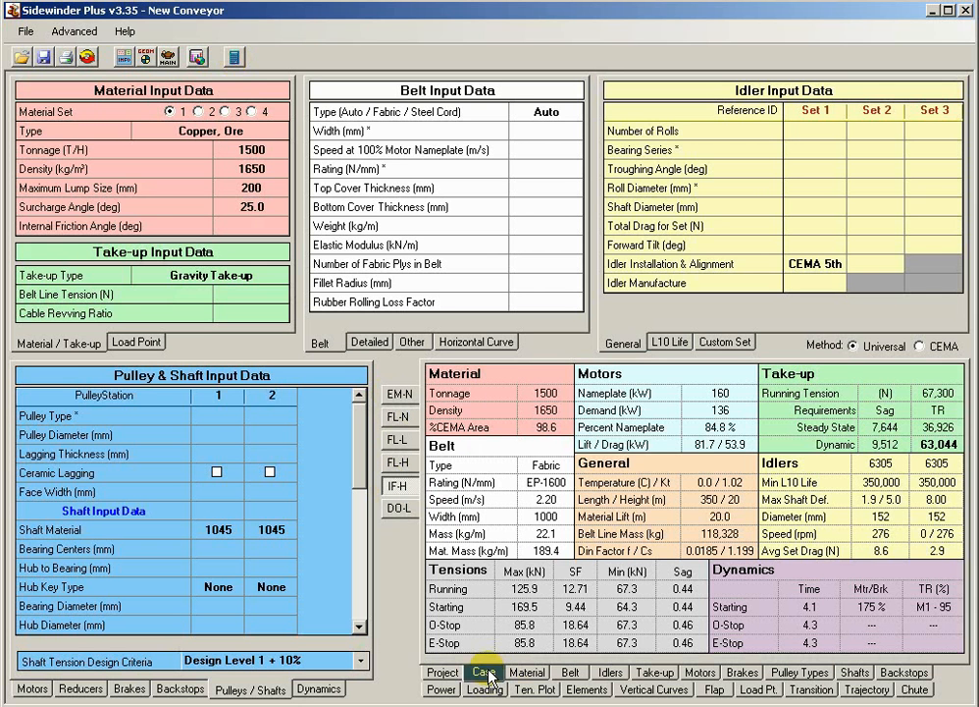
{"action": "left_click", "coordinate": [401, 441]}
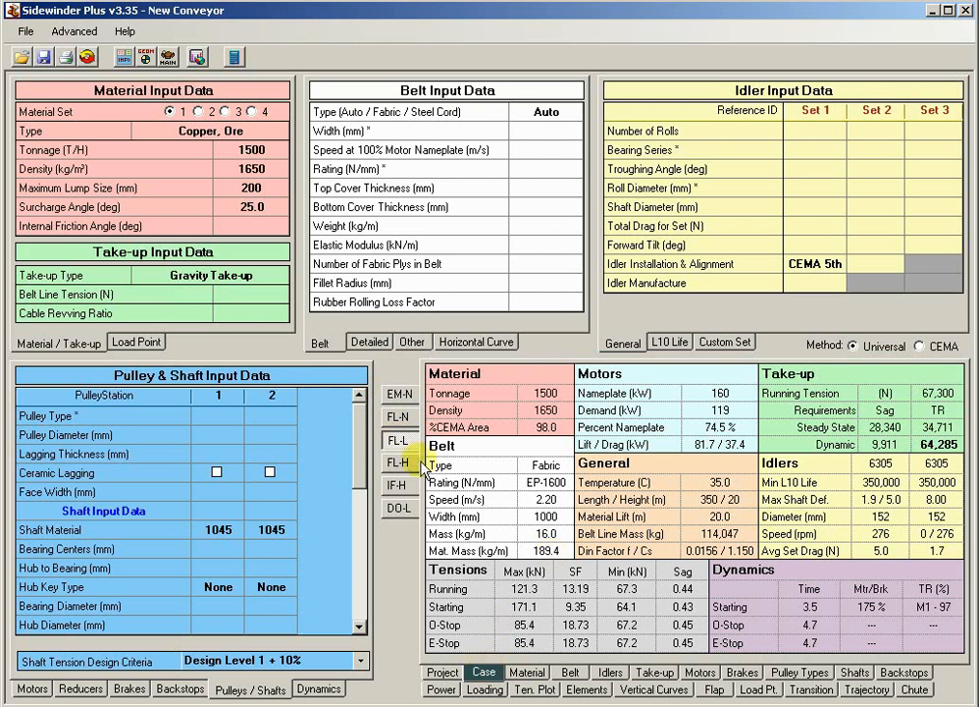
{"action": "left_click", "coordinate": [397, 484]}
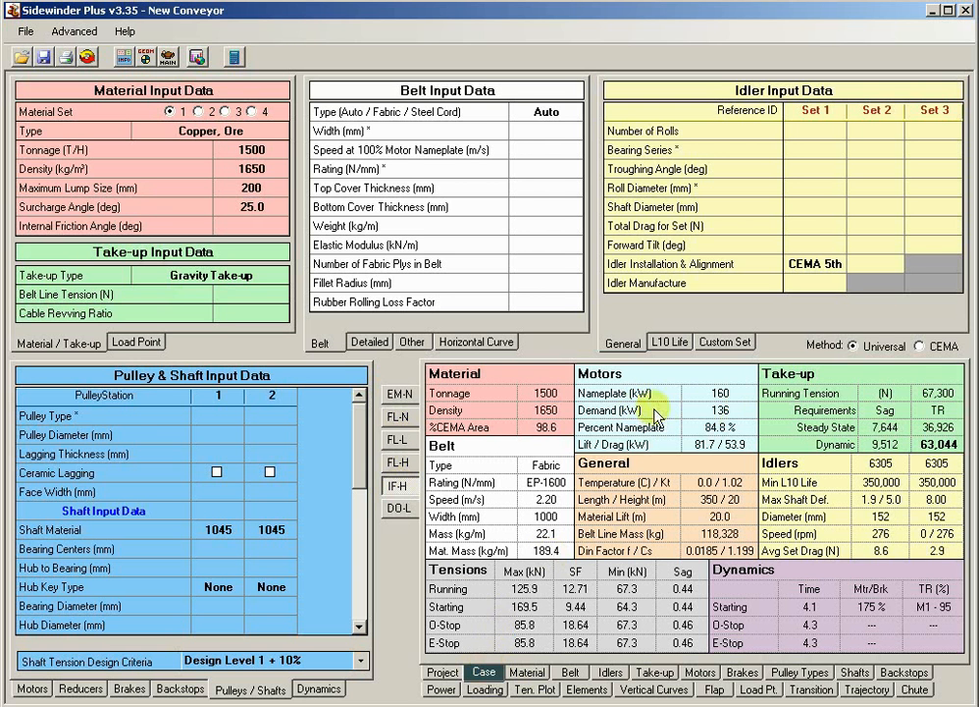
{"action": "left_click", "coordinate": [397, 416]}
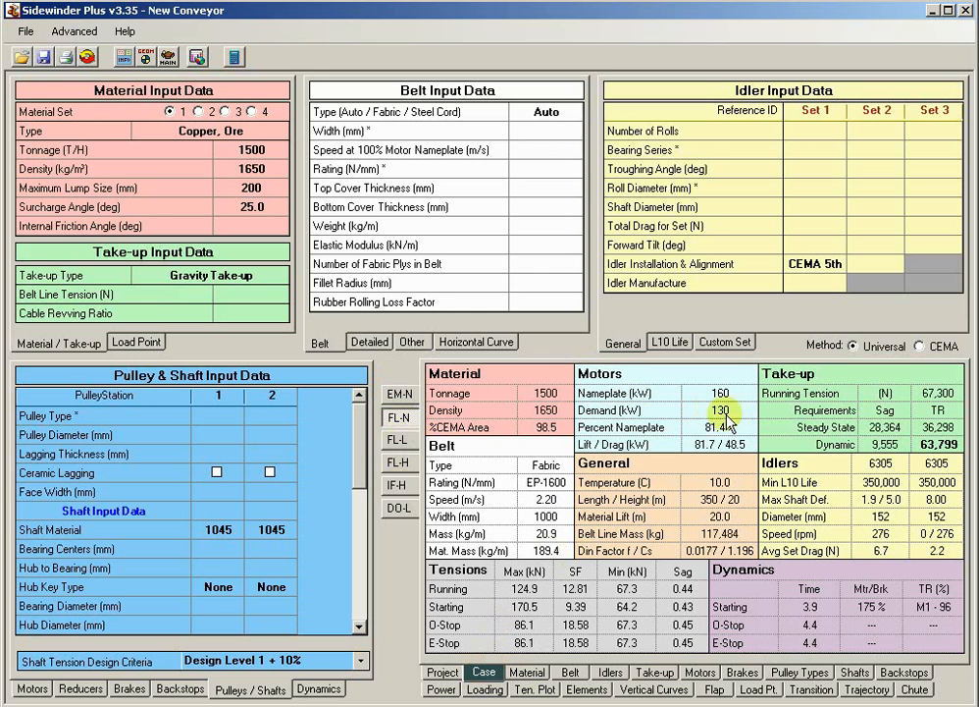
{"action": "left_click", "coordinate": [389, 440]}
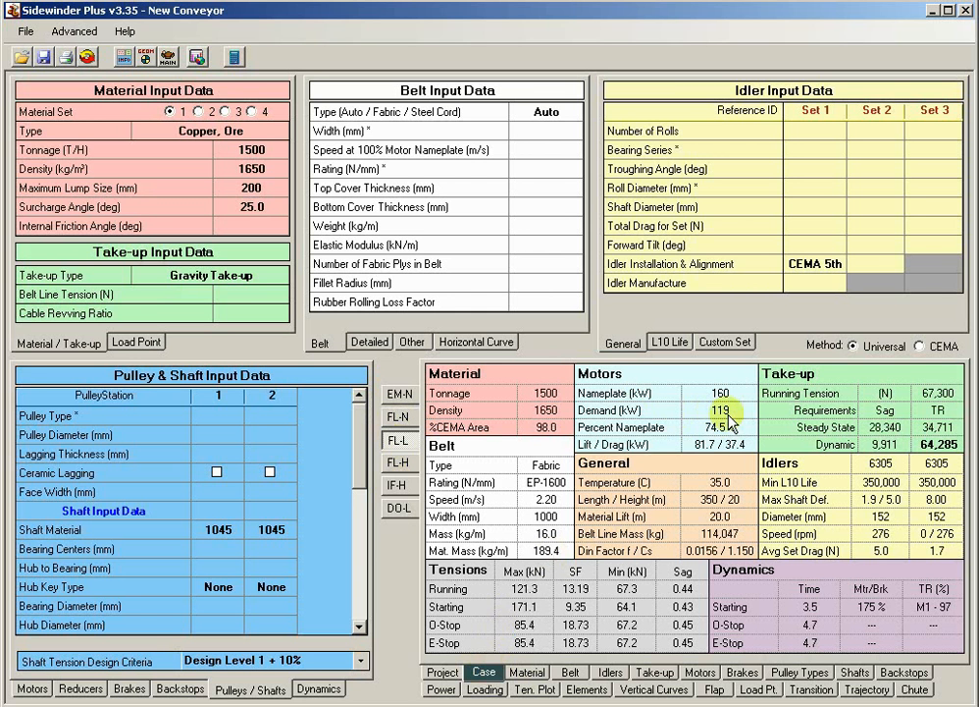
{"action": "left_click", "coordinate": [398, 462]}
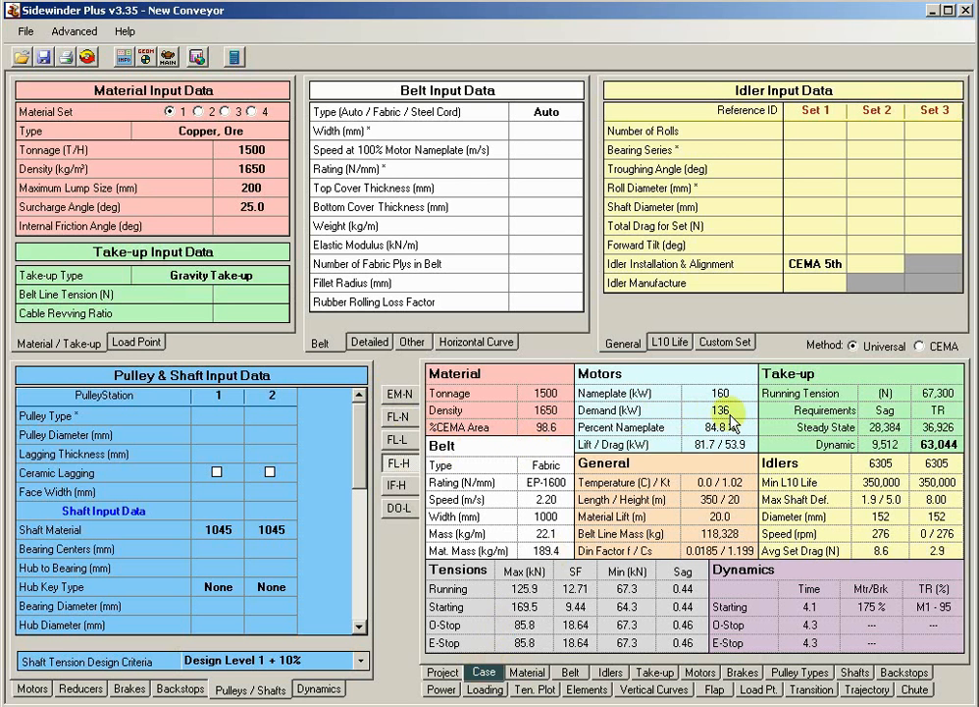
Compare the demand power of the EM-N, FL-N, FL-L and FL-H cases in the project results, then return to the case results.
{"action": "left_click", "coordinate": [441, 672]}
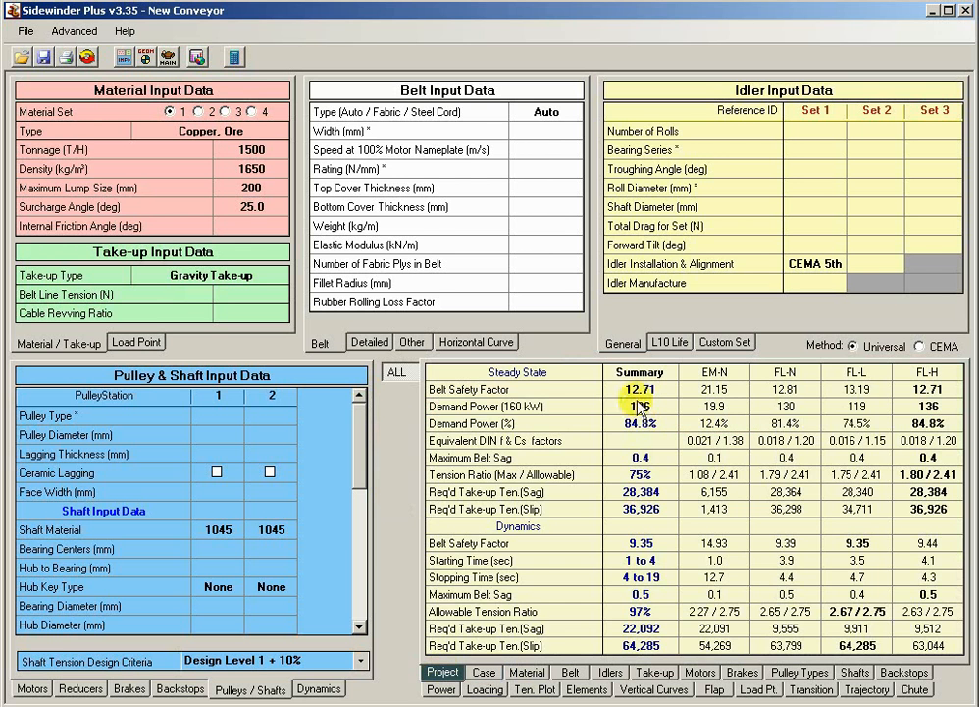
{"action": "left_click", "coordinate": [601, 406]}
{"action": "left_click", "coordinate": [646, 410]}
{"action": "left_click", "coordinate": [704, 412]}
{"action": "left_click", "coordinate": [788, 411]}
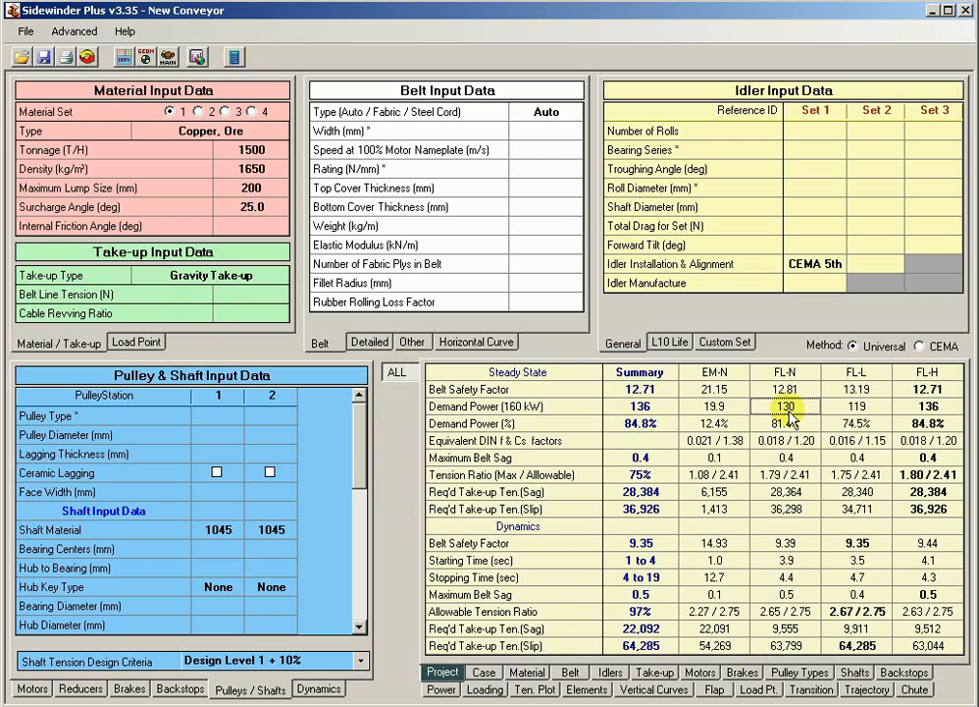
{"action": "left_click", "coordinate": [851, 411]}
{"action": "left_click", "coordinate": [924, 410]}
{"action": "left_click", "coordinate": [495, 672]}
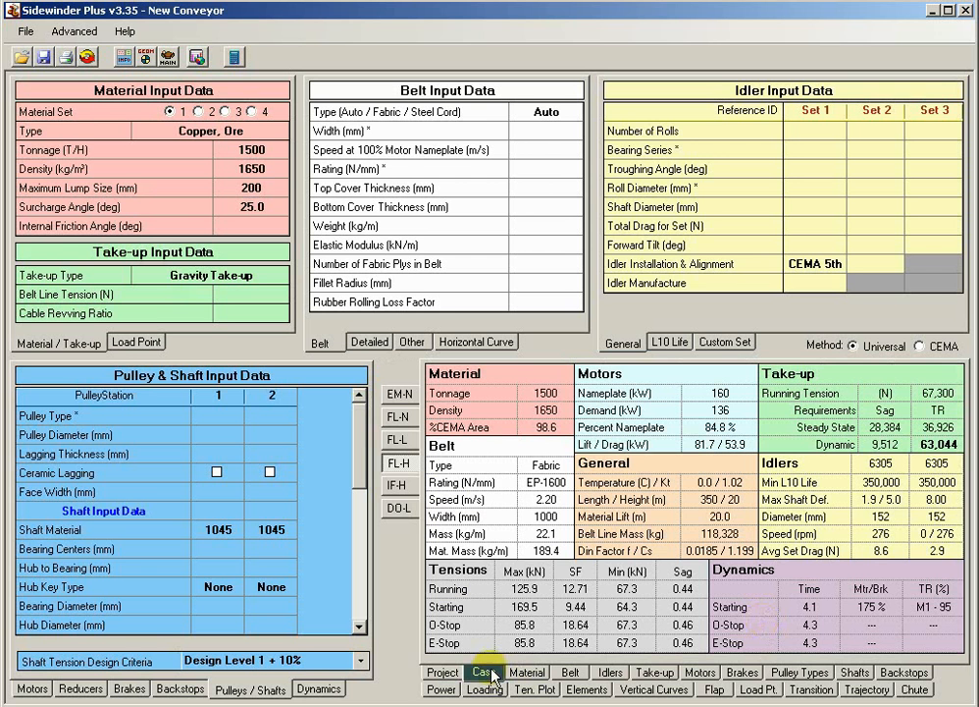
Review the belt safety factors and the rubber and ceramic lagging friction factors in the project's design criteria.
{"action": "left_click", "coordinate": [123, 58]}
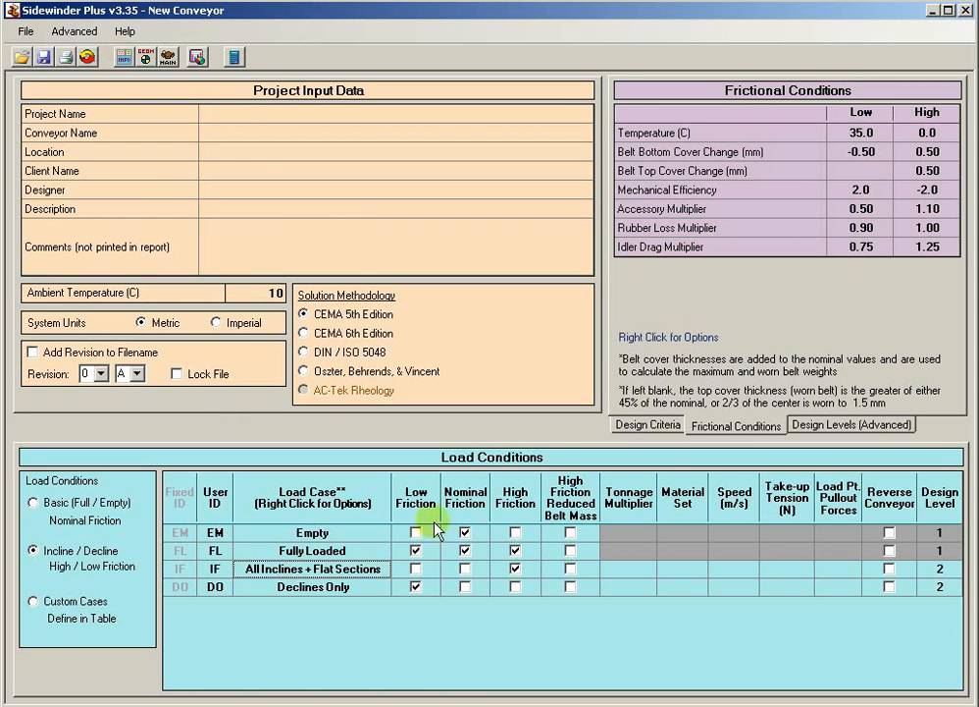
{"action": "left_click", "coordinate": [668, 423]}
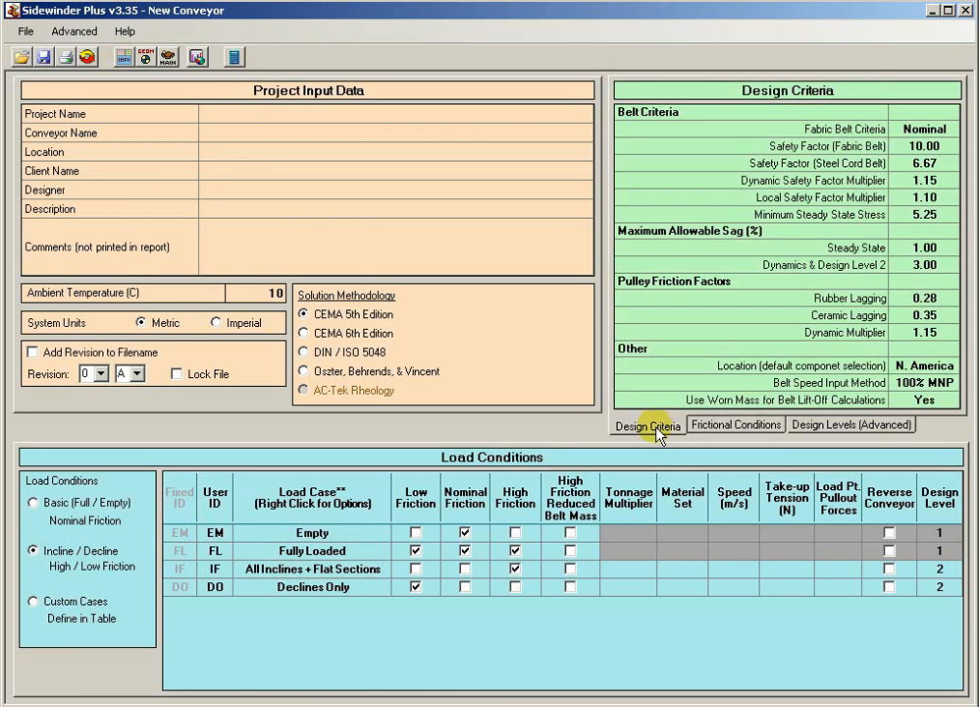
{"action": "left_click", "coordinate": [924, 183]}
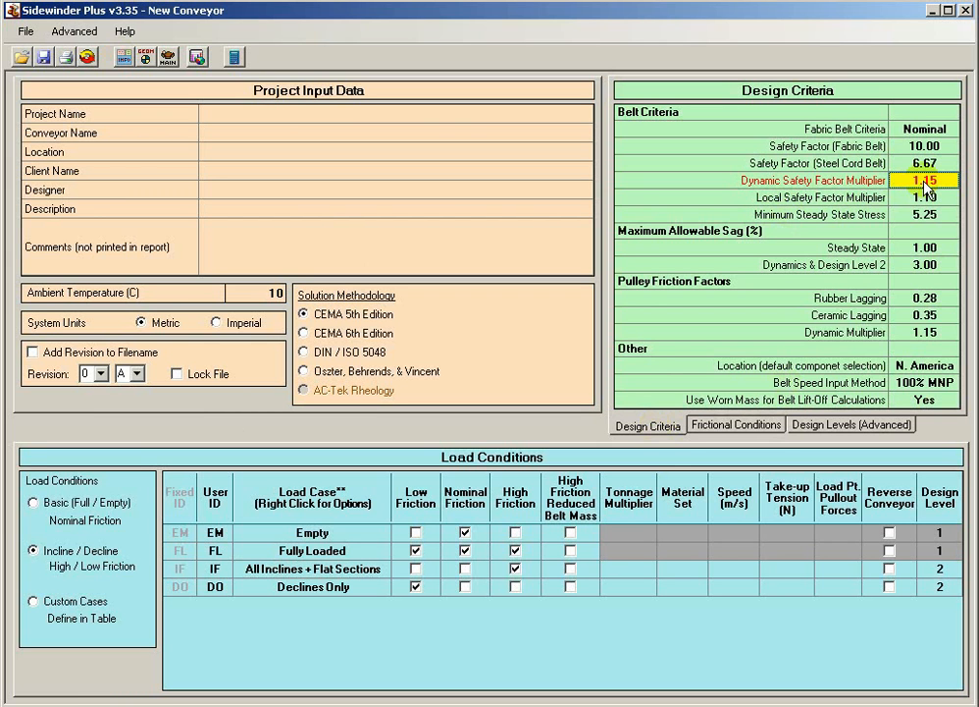
{"action": "key", "text": "Up"}
{"action": "key", "text": "Up"}
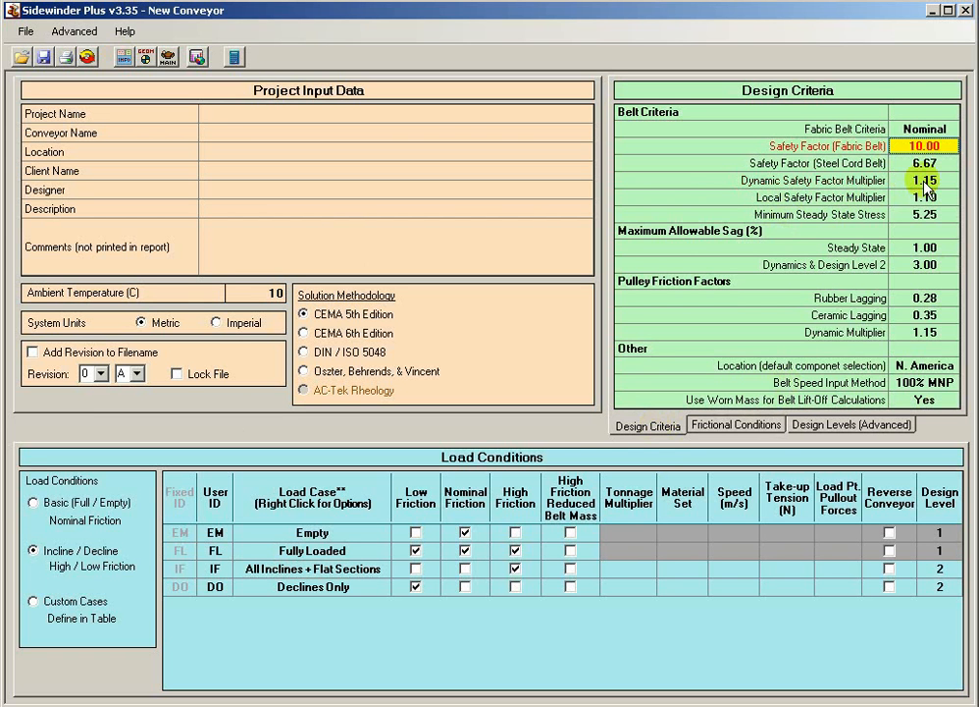
{"action": "key", "text": "Down"}
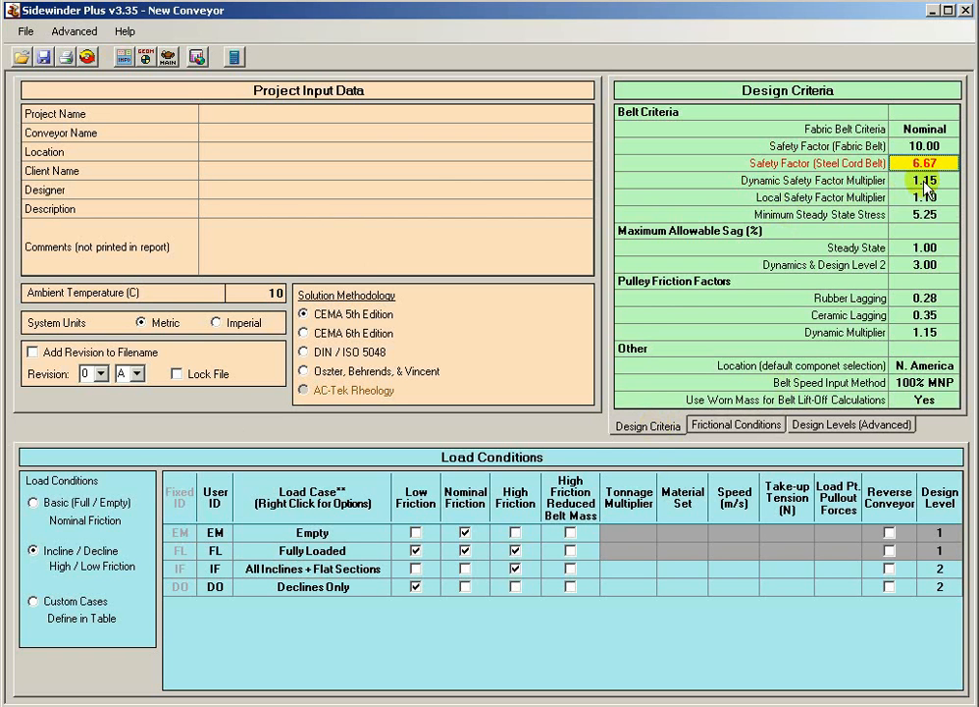
{"action": "left_click", "coordinate": [925, 298]}
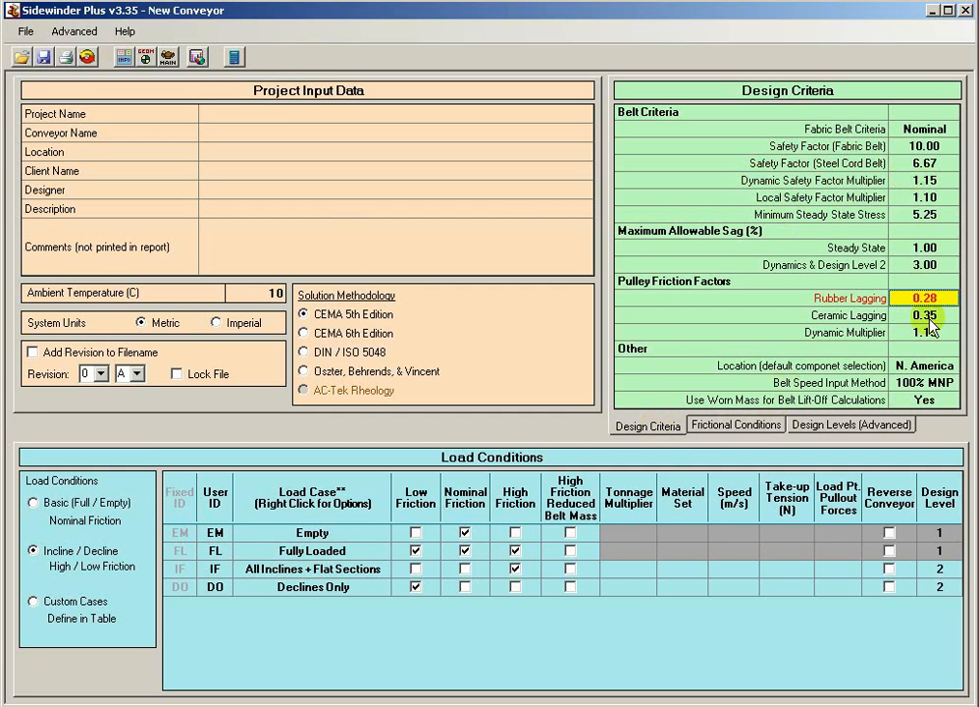
{"action": "left_click", "coordinate": [928, 317]}
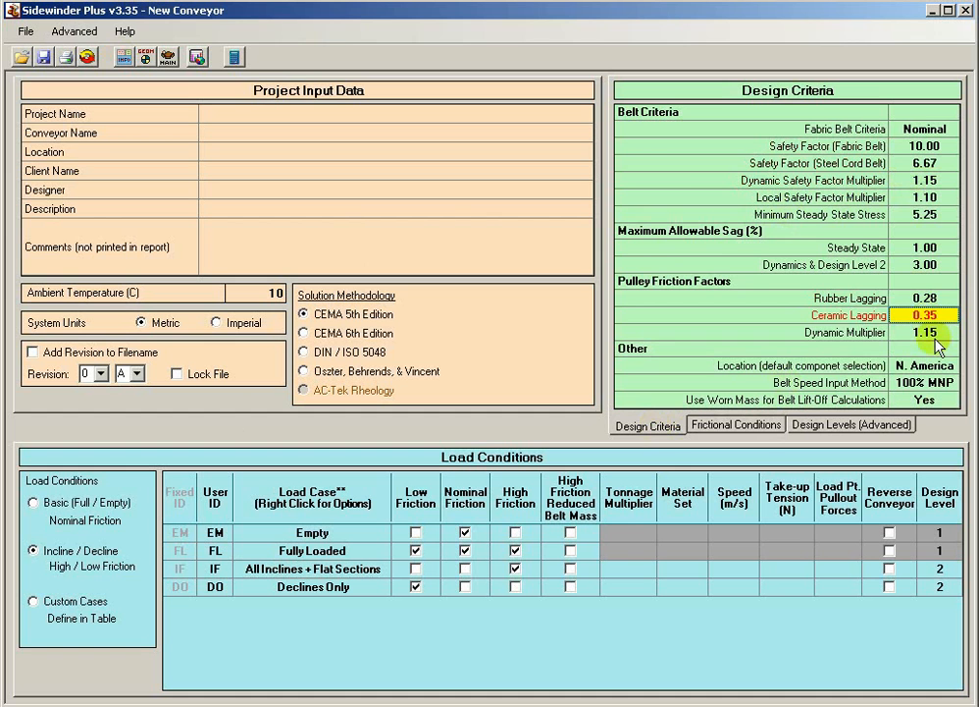
Set the rubber lagging pulley friction factor to 0.35 in the design criteria.
{"action": "left_click", "coordinate": [928, 298]}
{"action": "type", "text": ".3"}
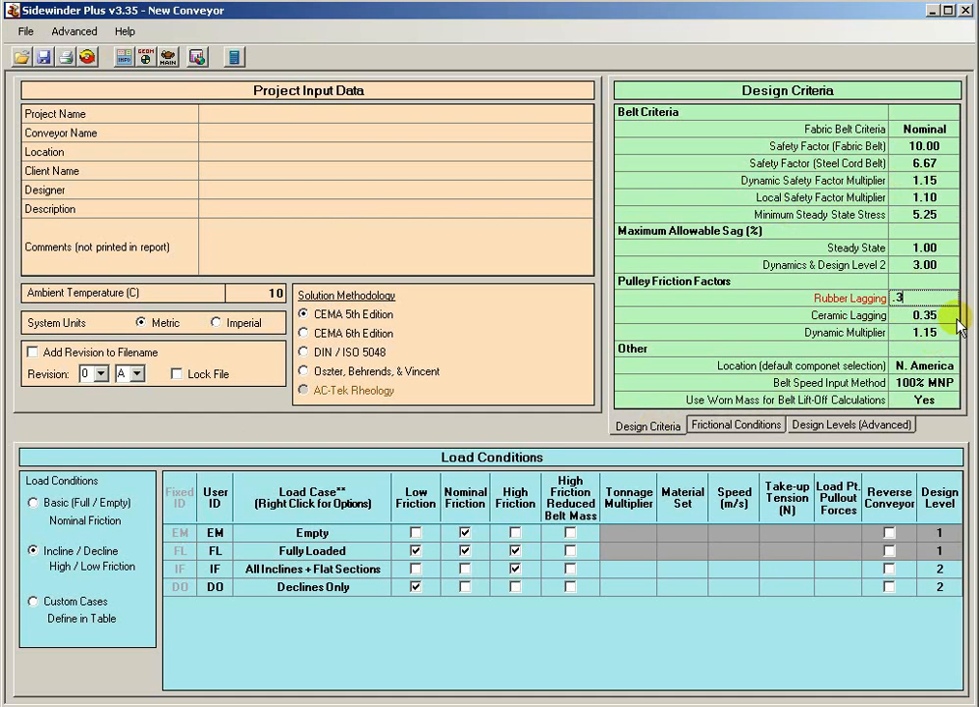
{"action": "key", "text": "Up"}
{"action": "key", "text": "Down"}
{"action": "type", "text": ".35"}
Set the ceramic lagging pulley friction factor to 0.45 in the design criteria.
{"action": "left_click", "coordinate": [956, 316]}
{"action": "type", "text": ".4"}
{"action": "key", "text": "Up"}
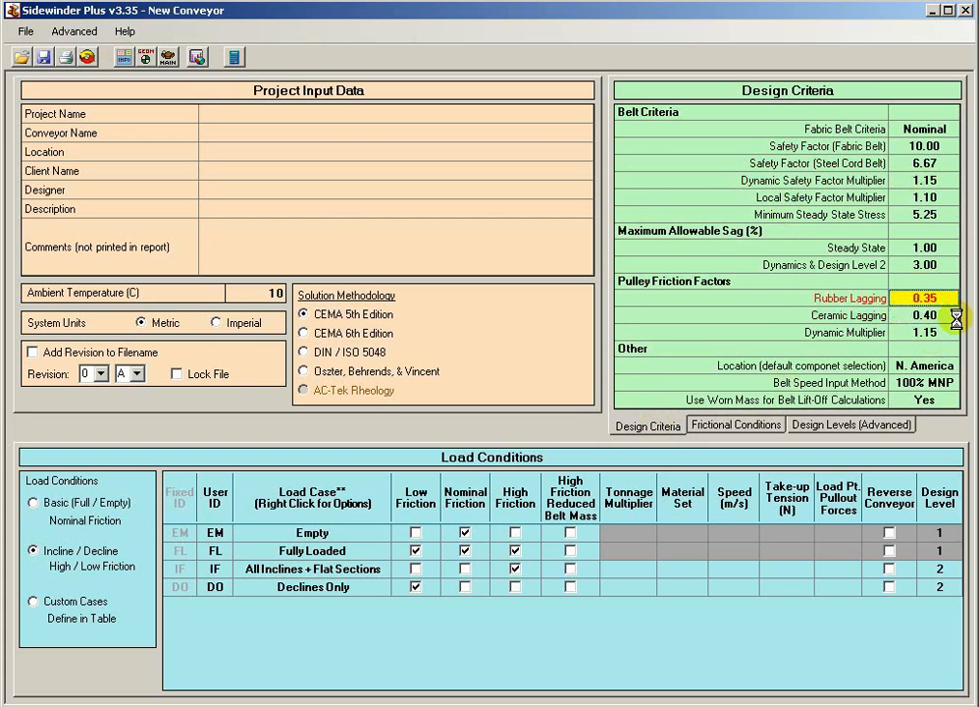
{"action": "key", "text": "Down"}
{"action": "type", "text": ".45"}
{"action": "key", "text": "Up"}
{"action": "left_click", "coordinate": [926, 316]}
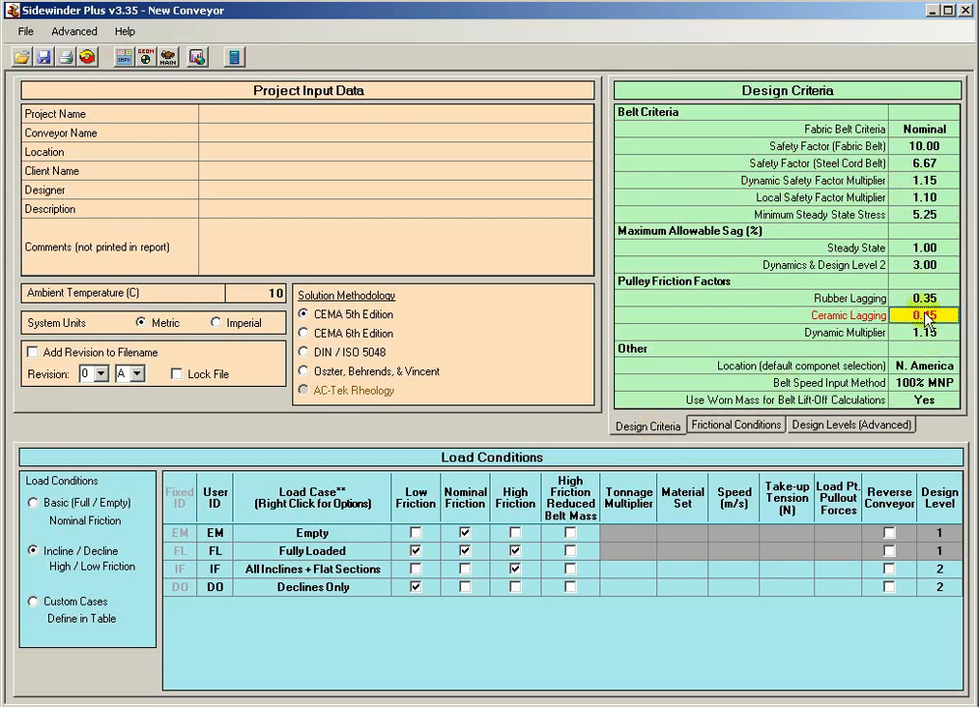
Look over the project information fields, the conveyor's vertical profile geometry and the main input data.
{"action": "left_click", "coordinate": [438, 200]}
{"action": "left_click", "coordinate": [324, 136]}
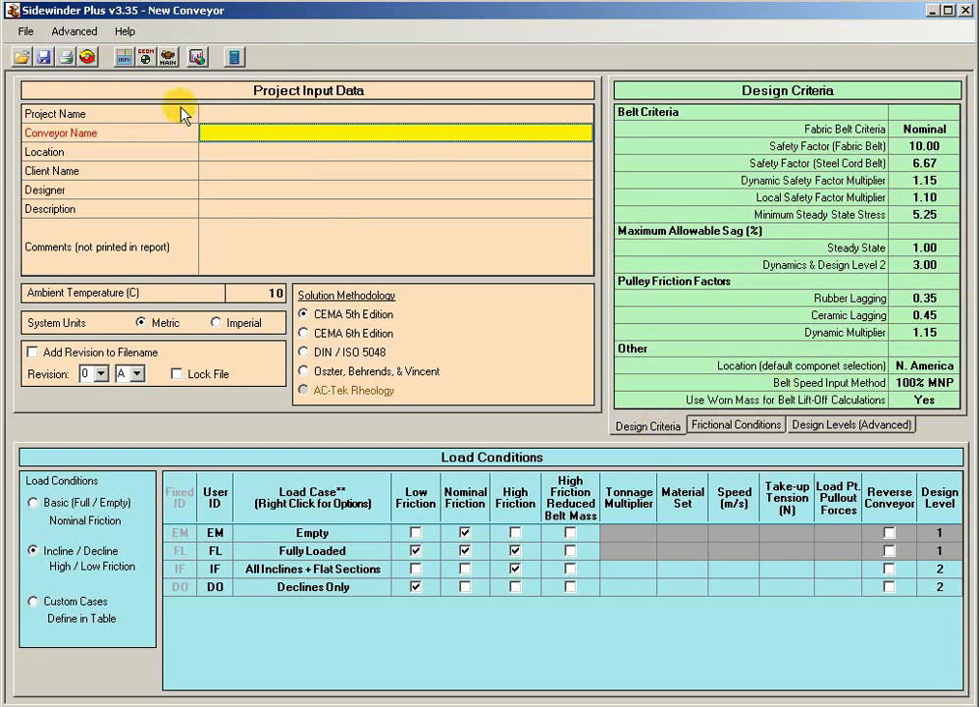
{"action": "left_click", "coordinate": [146, 59]}
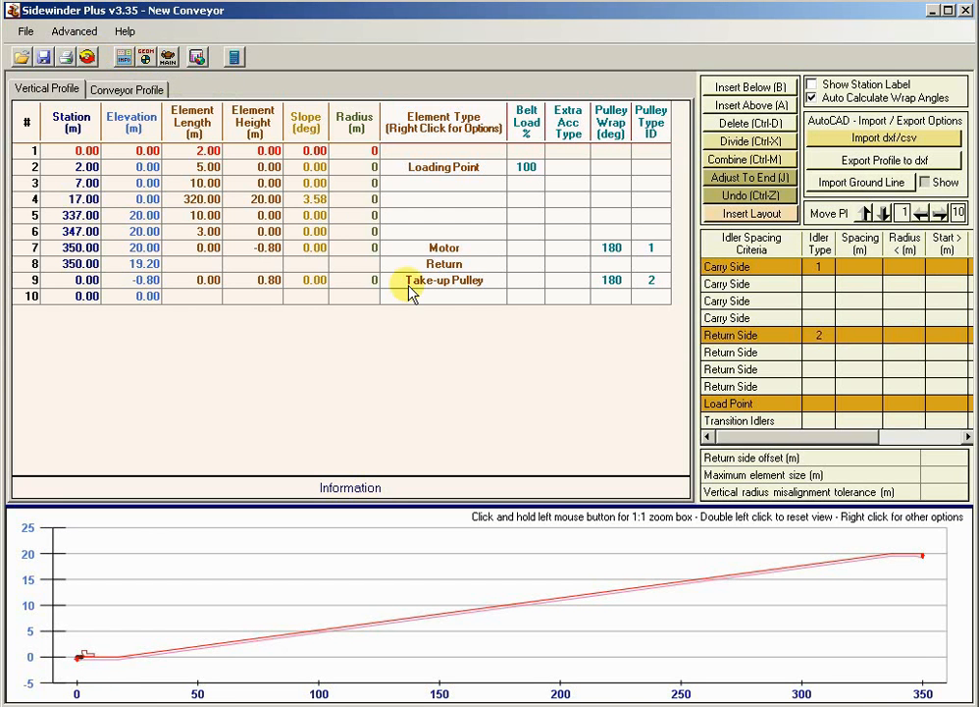
{"action": "left_click", "coordinate": [169, 59]}
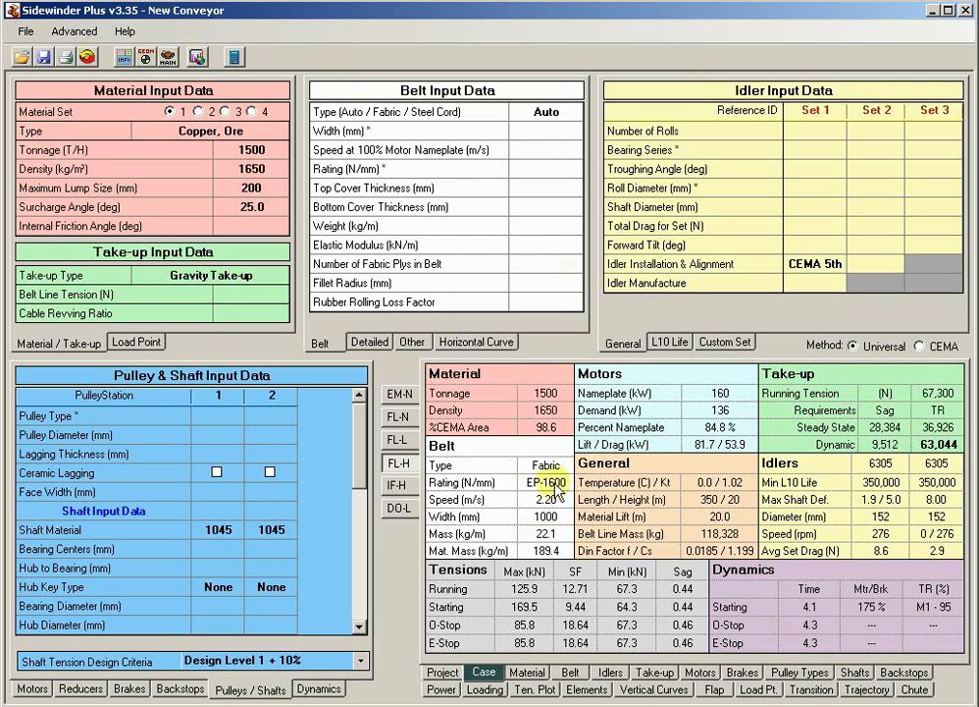
Examine the detailed shaft summary for the take-up pulley and the Motor 1 pulley in the output report.
{"action": "left_click", "coordinate": [148, 56]}
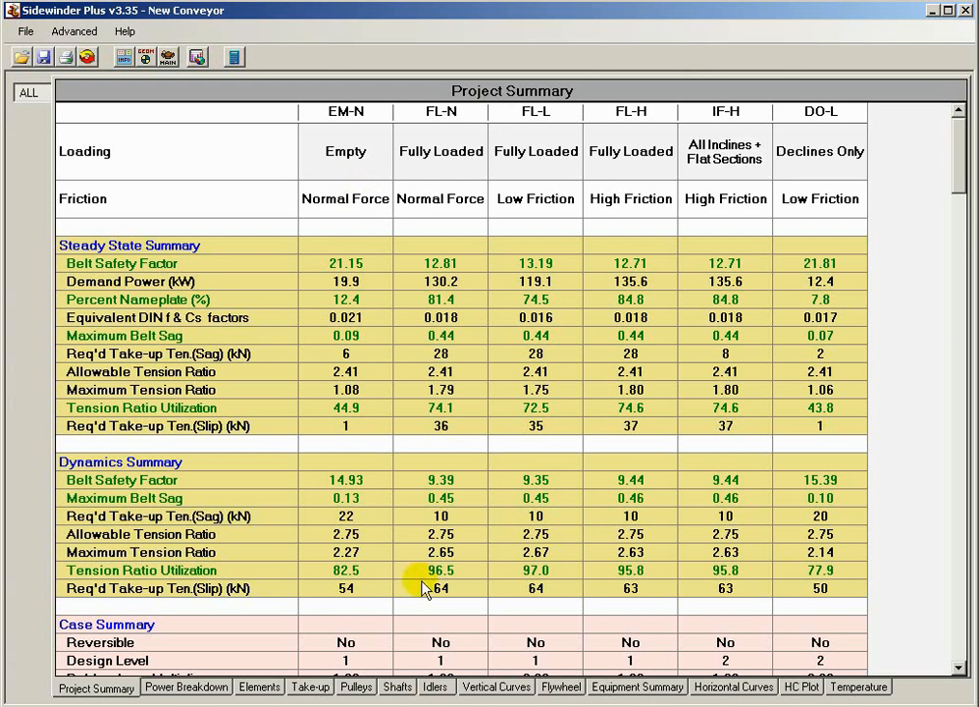
{"action": "left_click", "coordinate": [257, 686]}
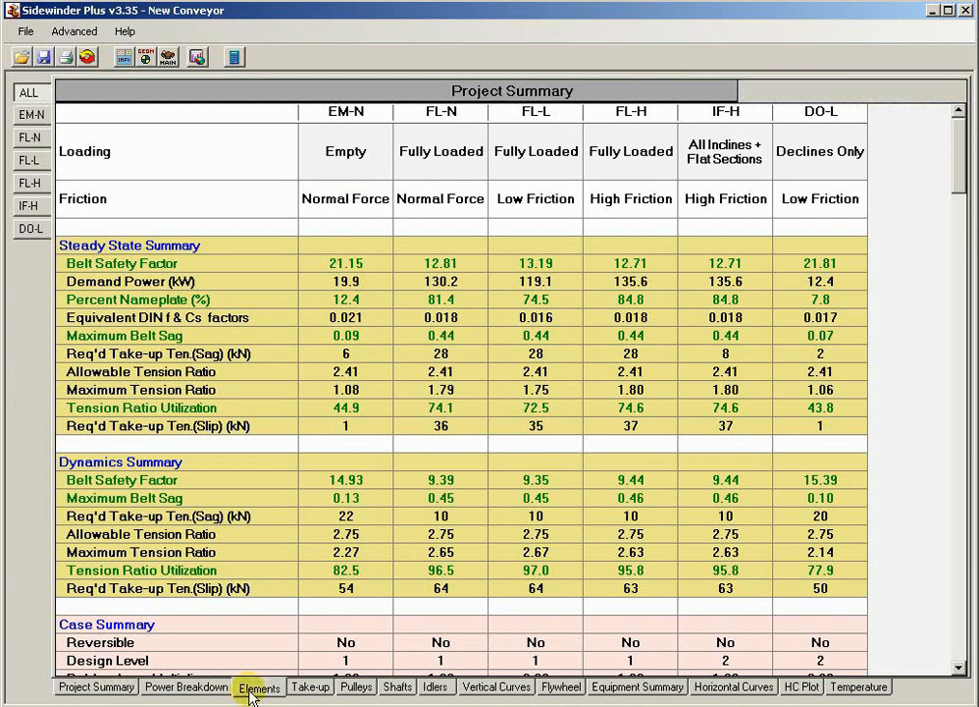
{"action": "left_click", "coordinate": [394, 687]}
{"action": "left_click", "coordinate": [334, 182]}
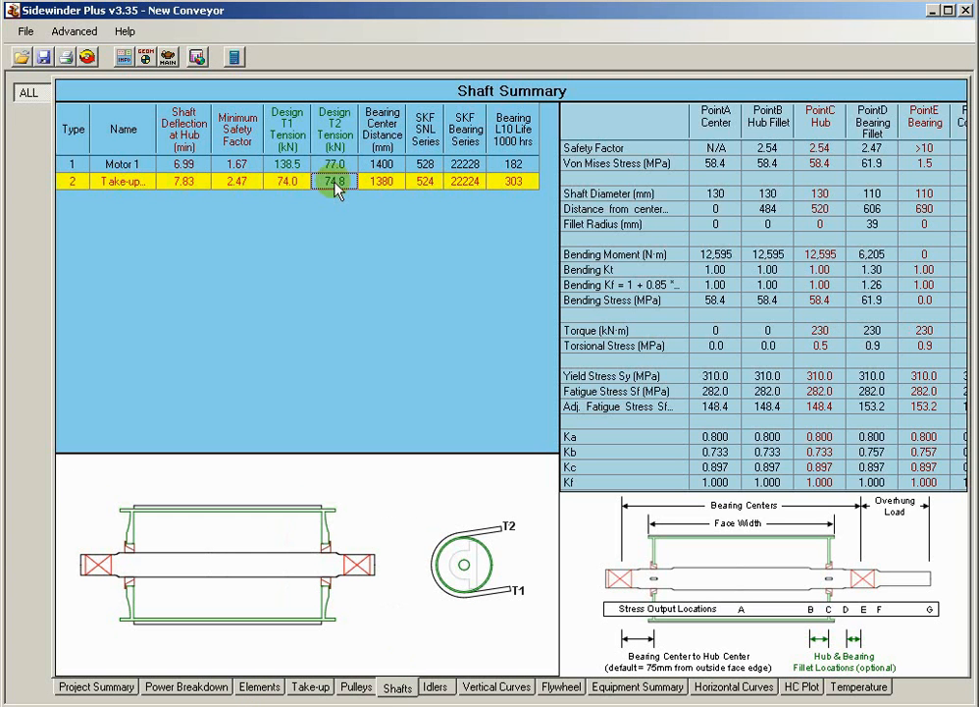
{"action": "left_click", "coordinate": [425, 164]}
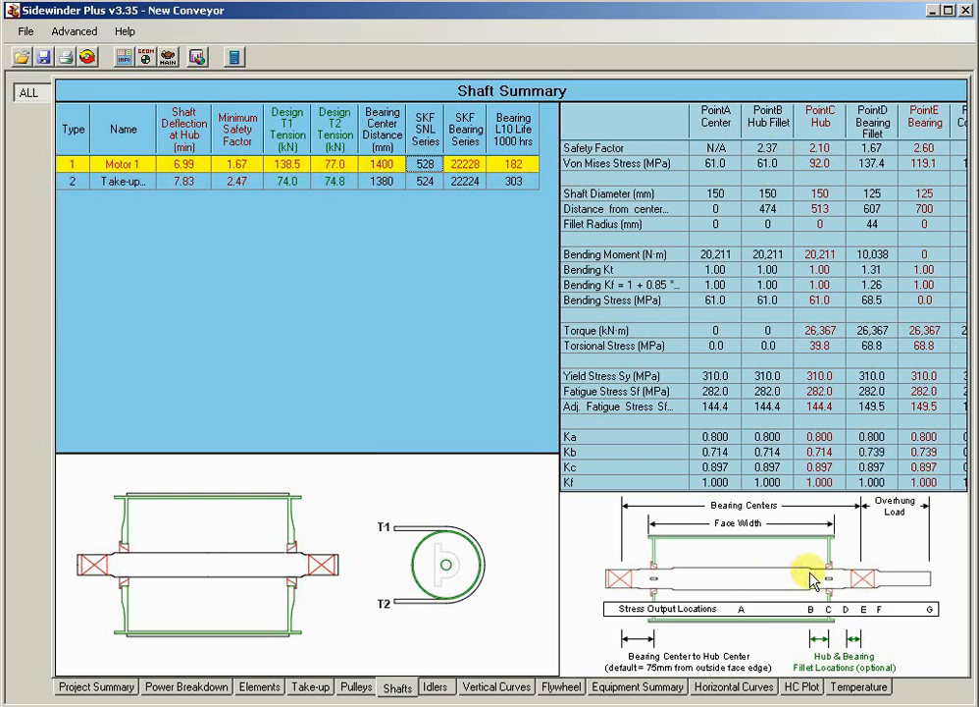
Inspect the shaft diameters, safety factor, hub deflection and bearing life in the main view's pulley shaft design results.
{"action": "left_click", "coordinate": [169, 57]}
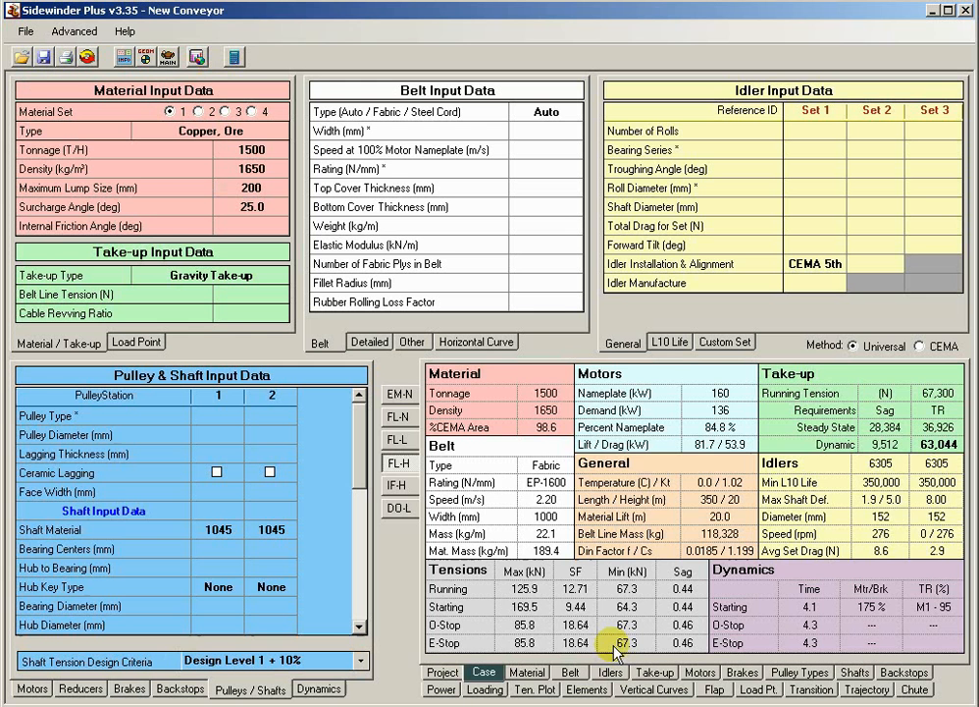
{"action": "left_click", "coordinate": [854, 672]}
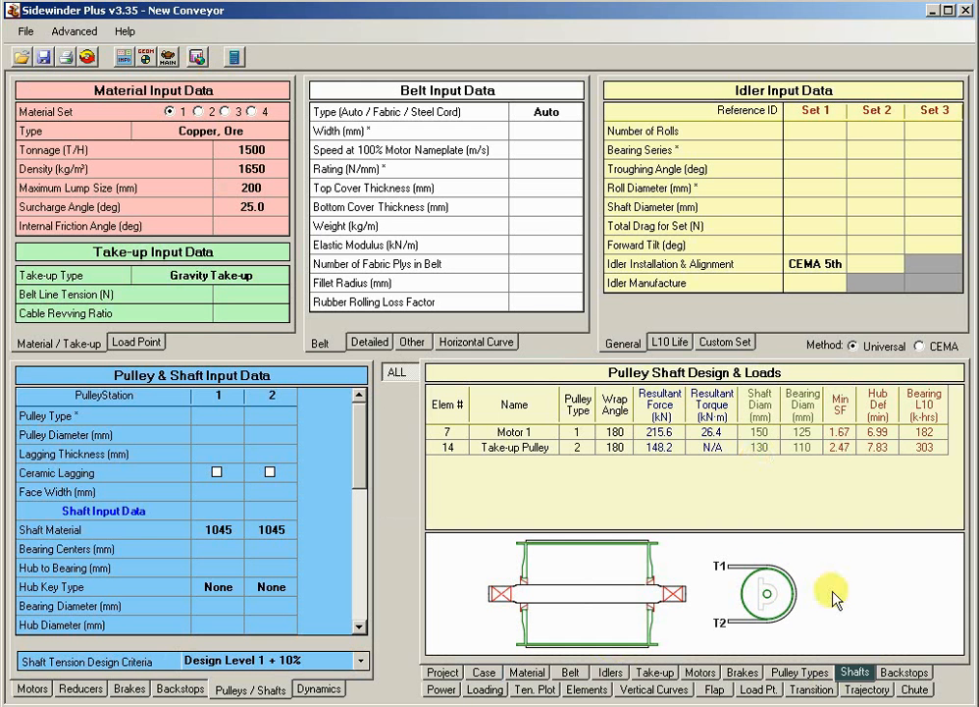
{"action": "left_click", "coordinate": [758, 434]}
{"action": "left_click", "coordinate": [759, 448]}
{"action": "left_click", "coordinate": [839, 447]}
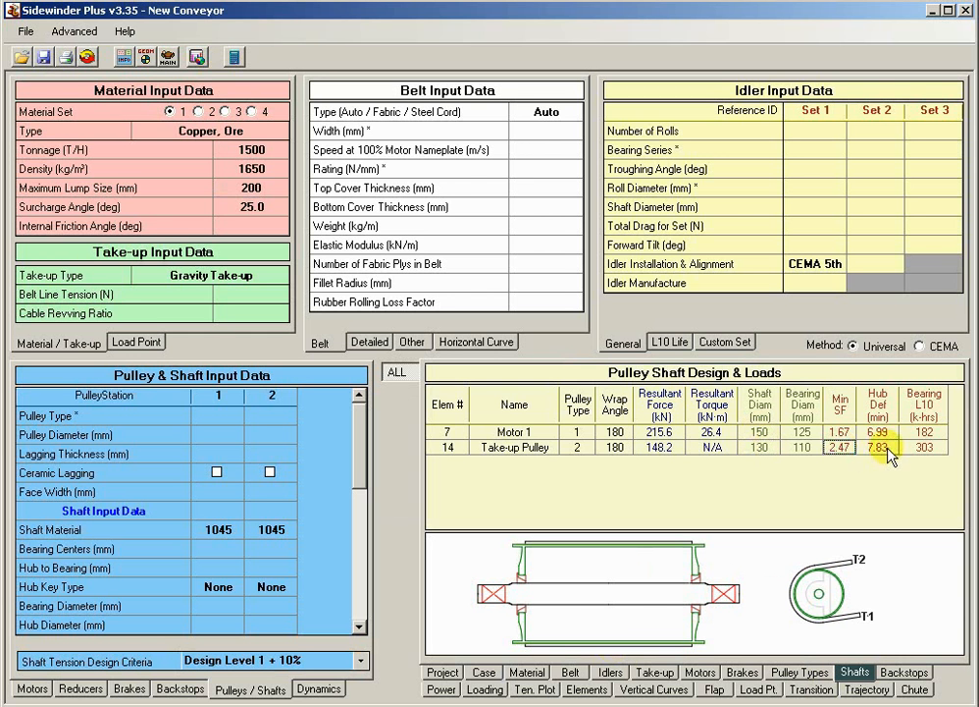
{"action": "left_click", "coordinate": [888, 448]}
{"action": "left_click", "coordinate": [920, 455]}
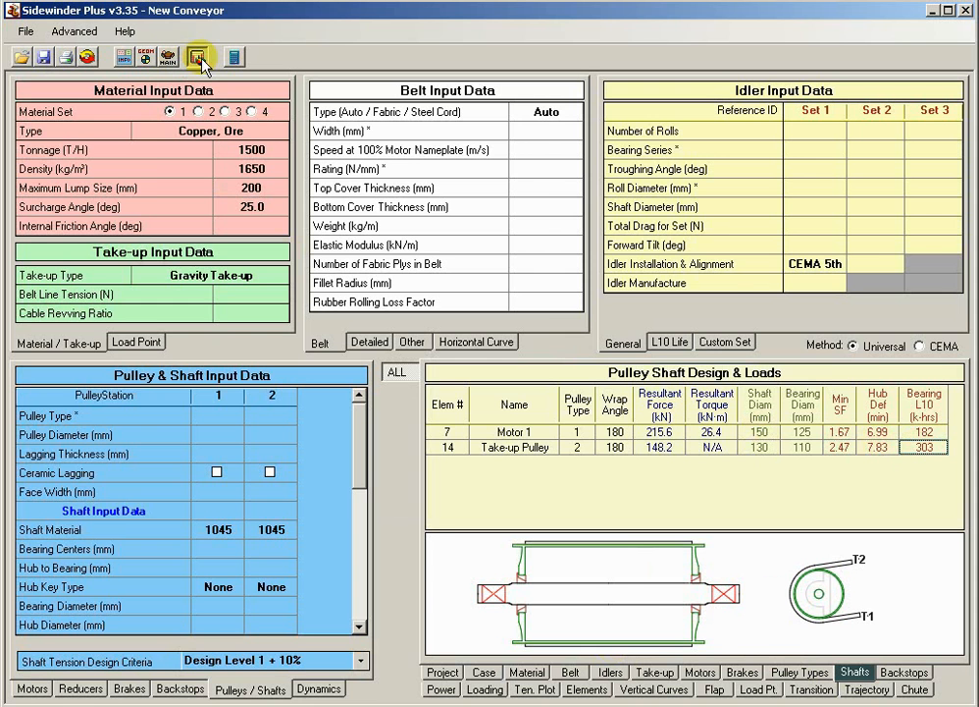
Revisit the detailed shaft summary and project input data, and return to the Case results of the main view.
{"action": "left_click", "coordinate": [147, 49]}
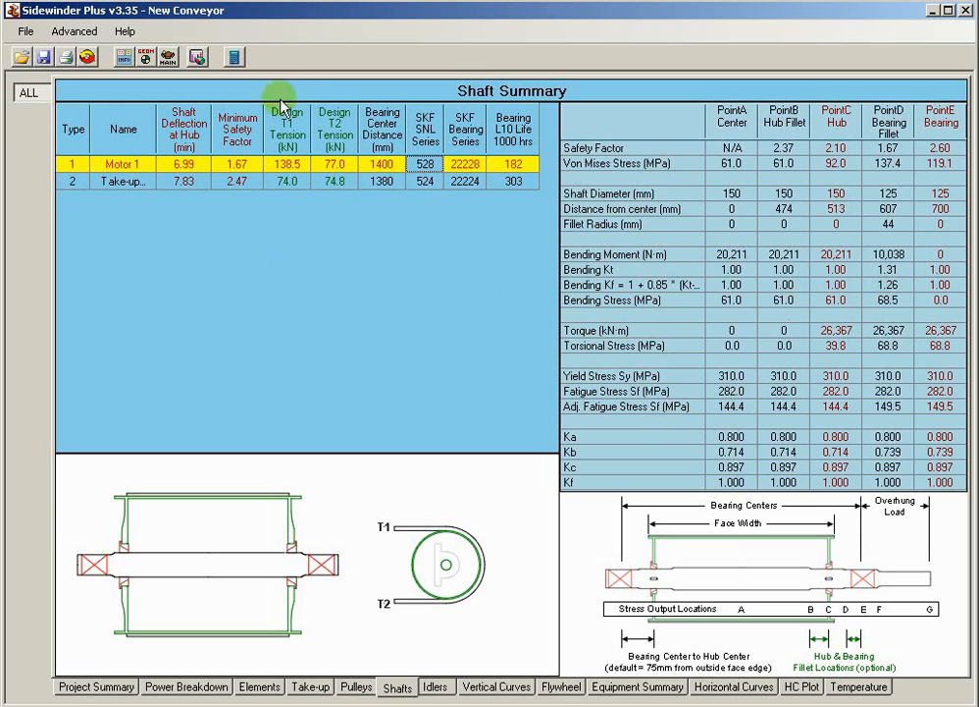
{"action": "left_click", "coordinate": [88, 57]}
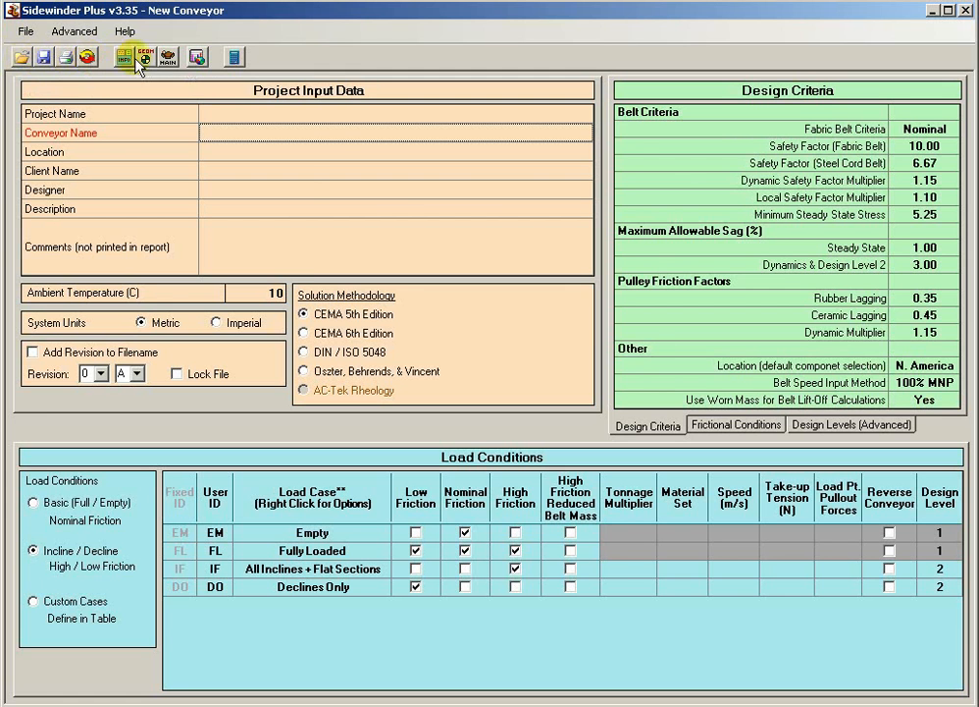
{"action": "left_click", "coordinate": [168, 57]}
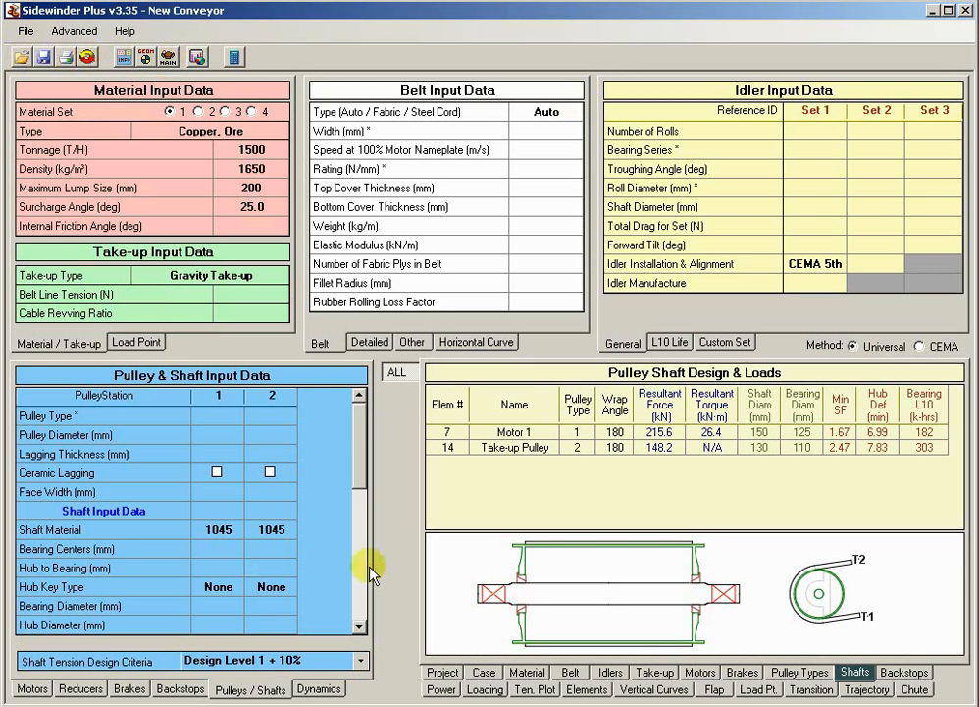
{"action": "left_click", "coordinate": [484, 672]}
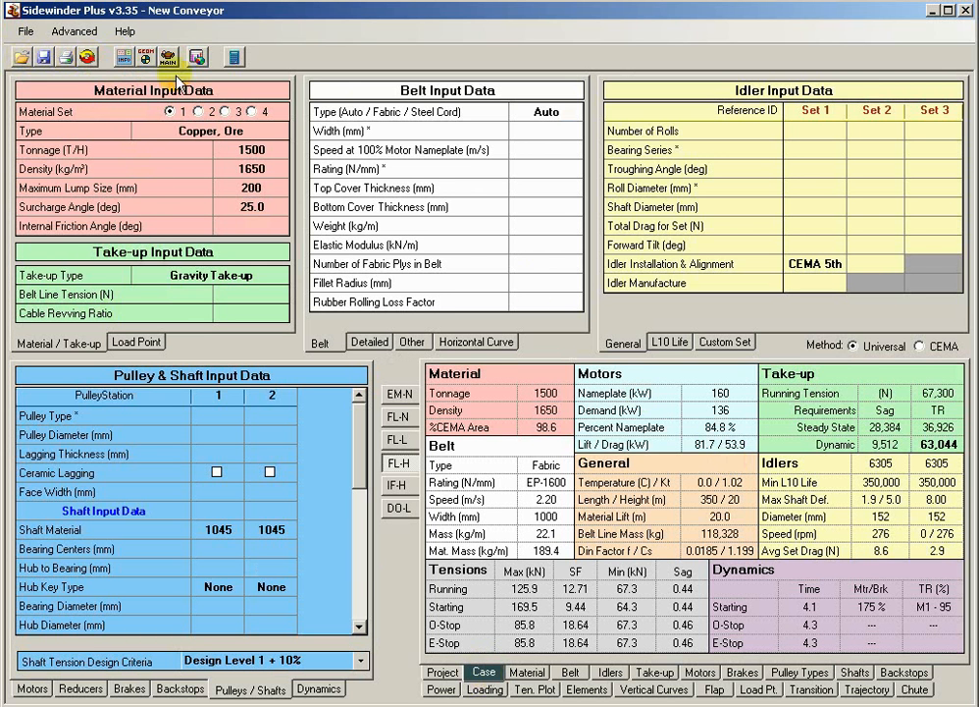
Switch the conveyor data and results back and forth between metric and imperial units, ending with imperial units.
{"action": "left_click", "coordinate": [87, 57]}
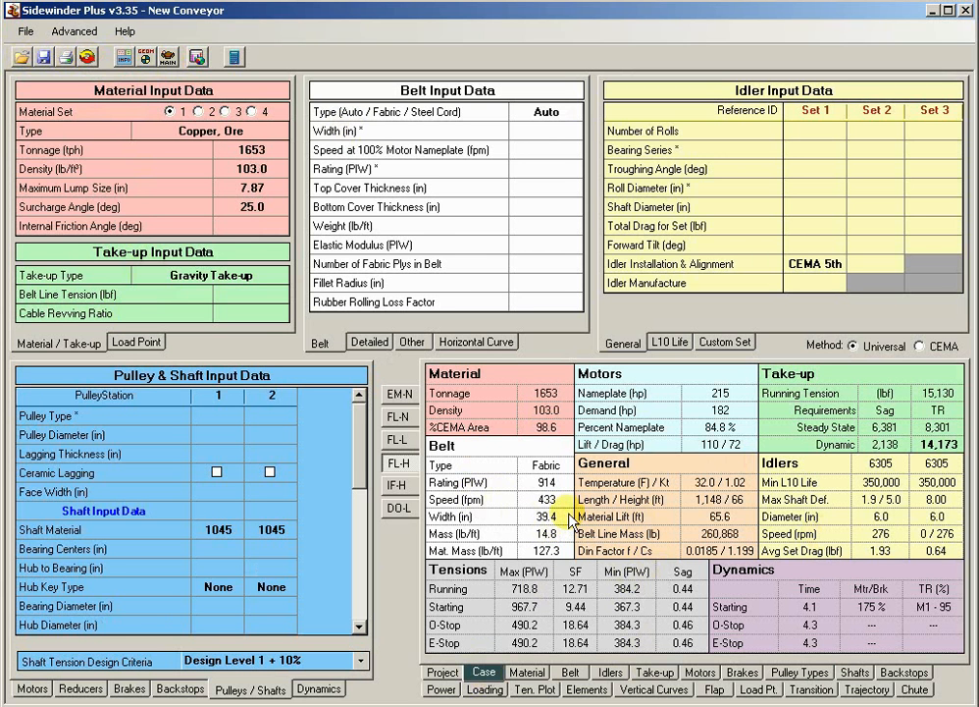
{"action": "left_click", "coordinate": [87, 59]}
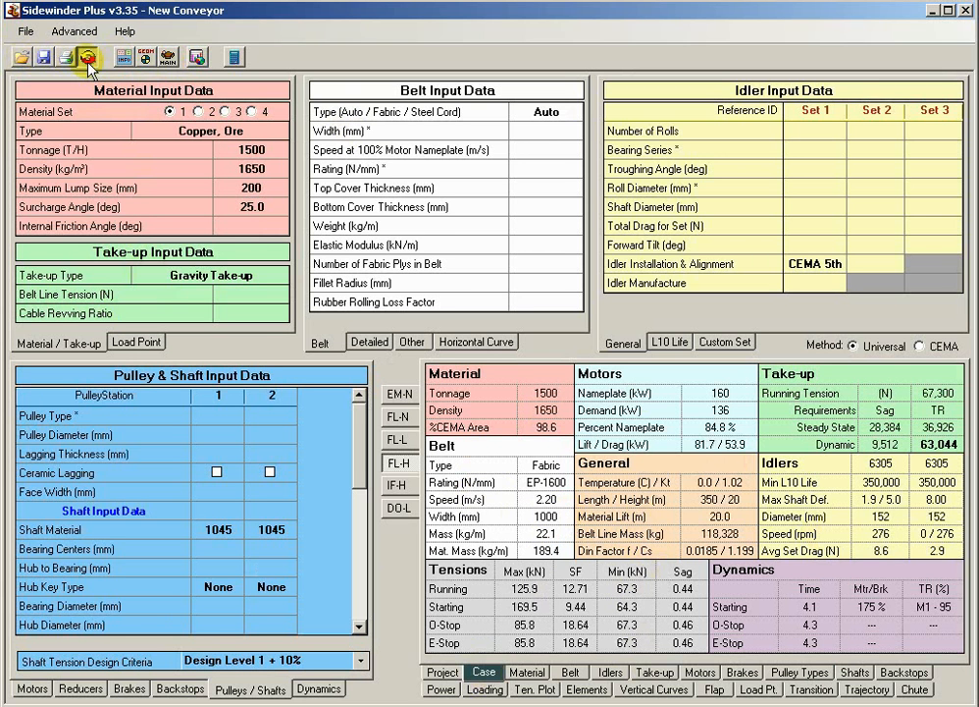
{"action": "left_click", "coordinate": [87, 58]}
{"action": "left_click", "coordinate": [88, 59]}
{"action": "left_click", "coordinate": [87, 59]}
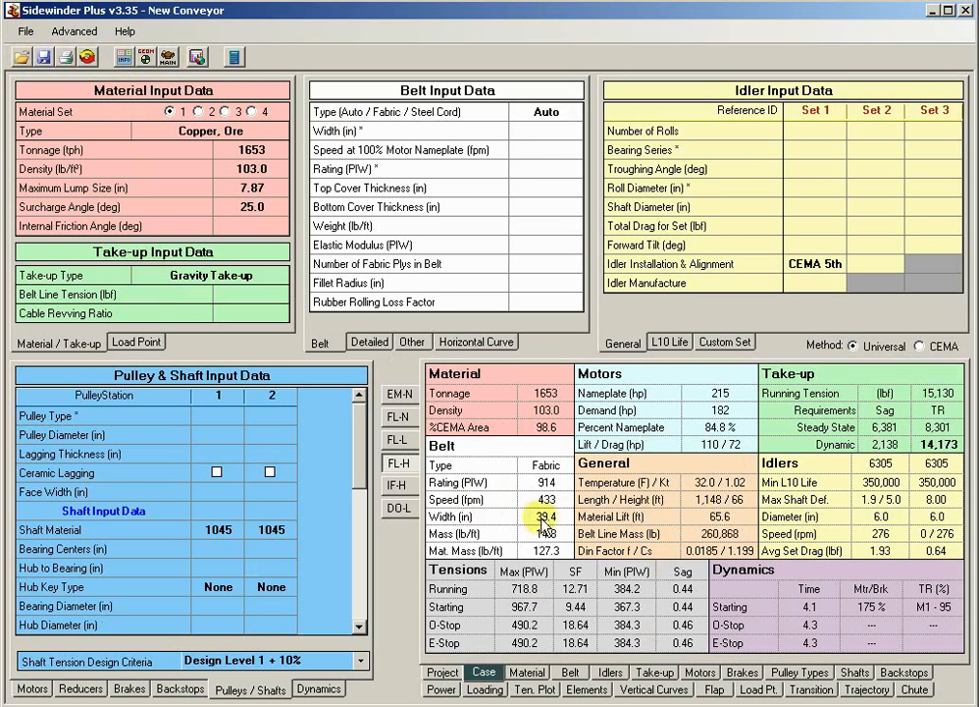
{"action": "left_click", "coordinate": [88, 59]}
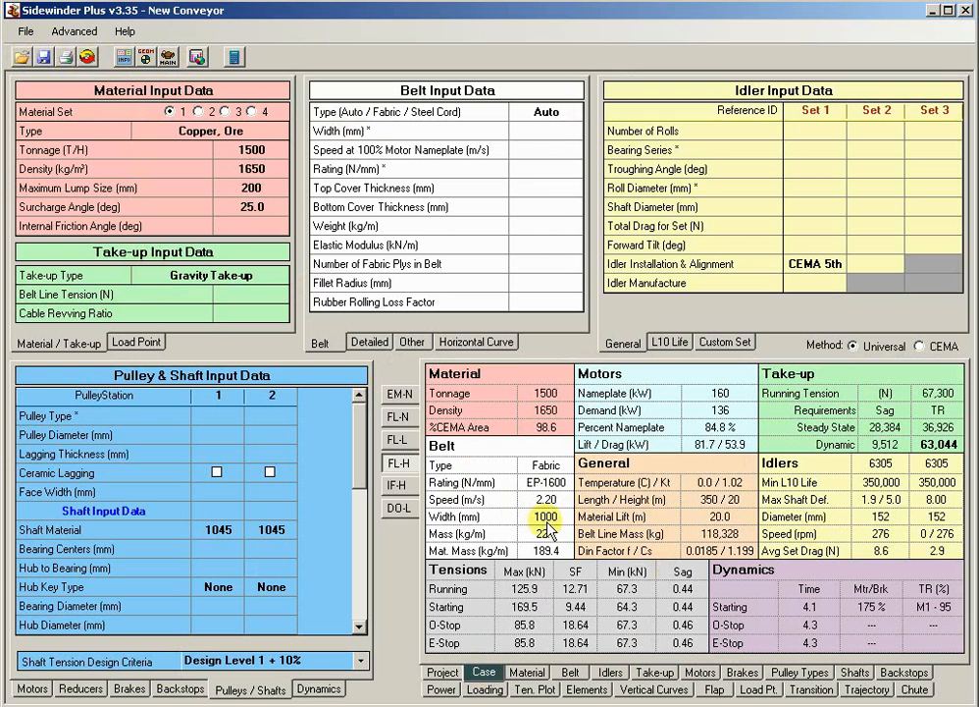
{"action": "left_click", "coordinate": [87, 58]}
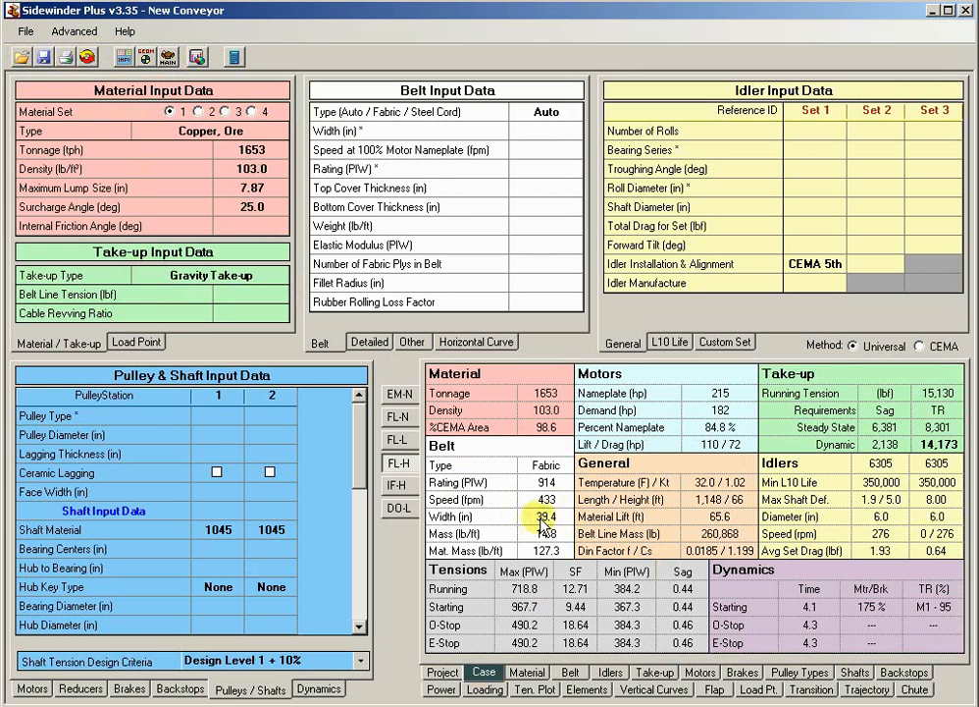
Solve the conveyor design again in imperial units and select the belt's bottom cover thickness input.
{"action": "left_click", "coordinate": [236, 56]}
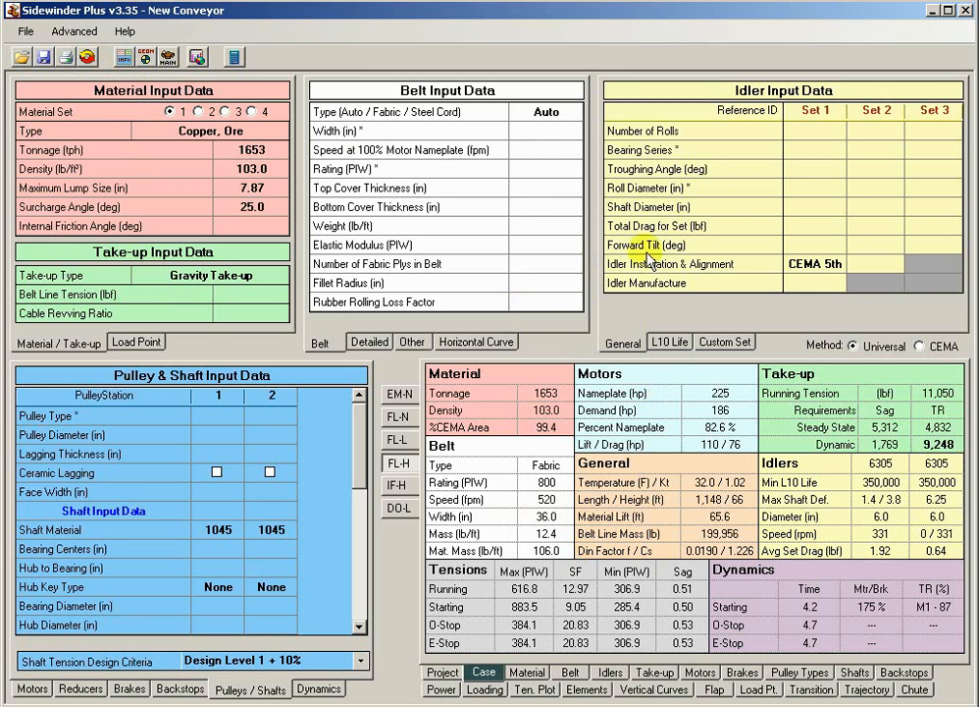
{"action": "left_click", "coordinate": [527, 208]}
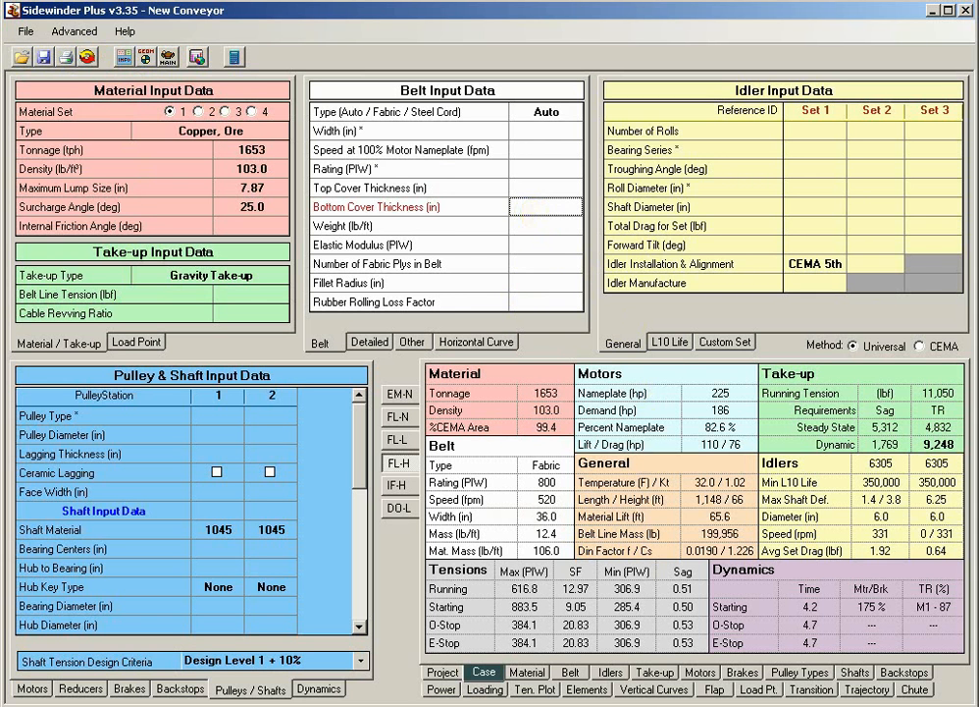